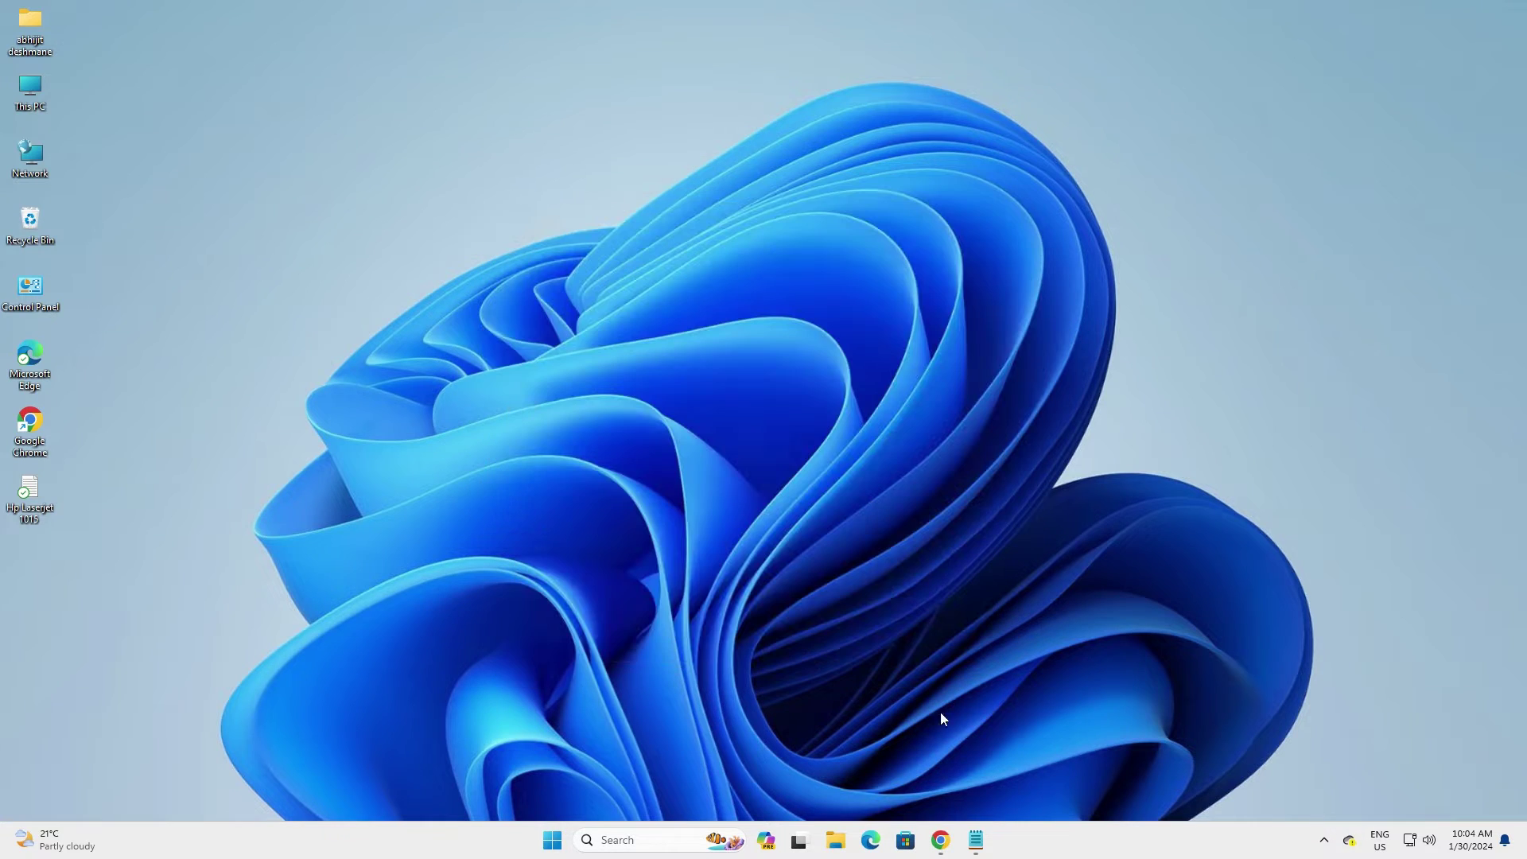
Step: Switch to Chrome and download the hp_laserjet_1015_64bit folder from MEGA as a ZIP file
click(976, 842)
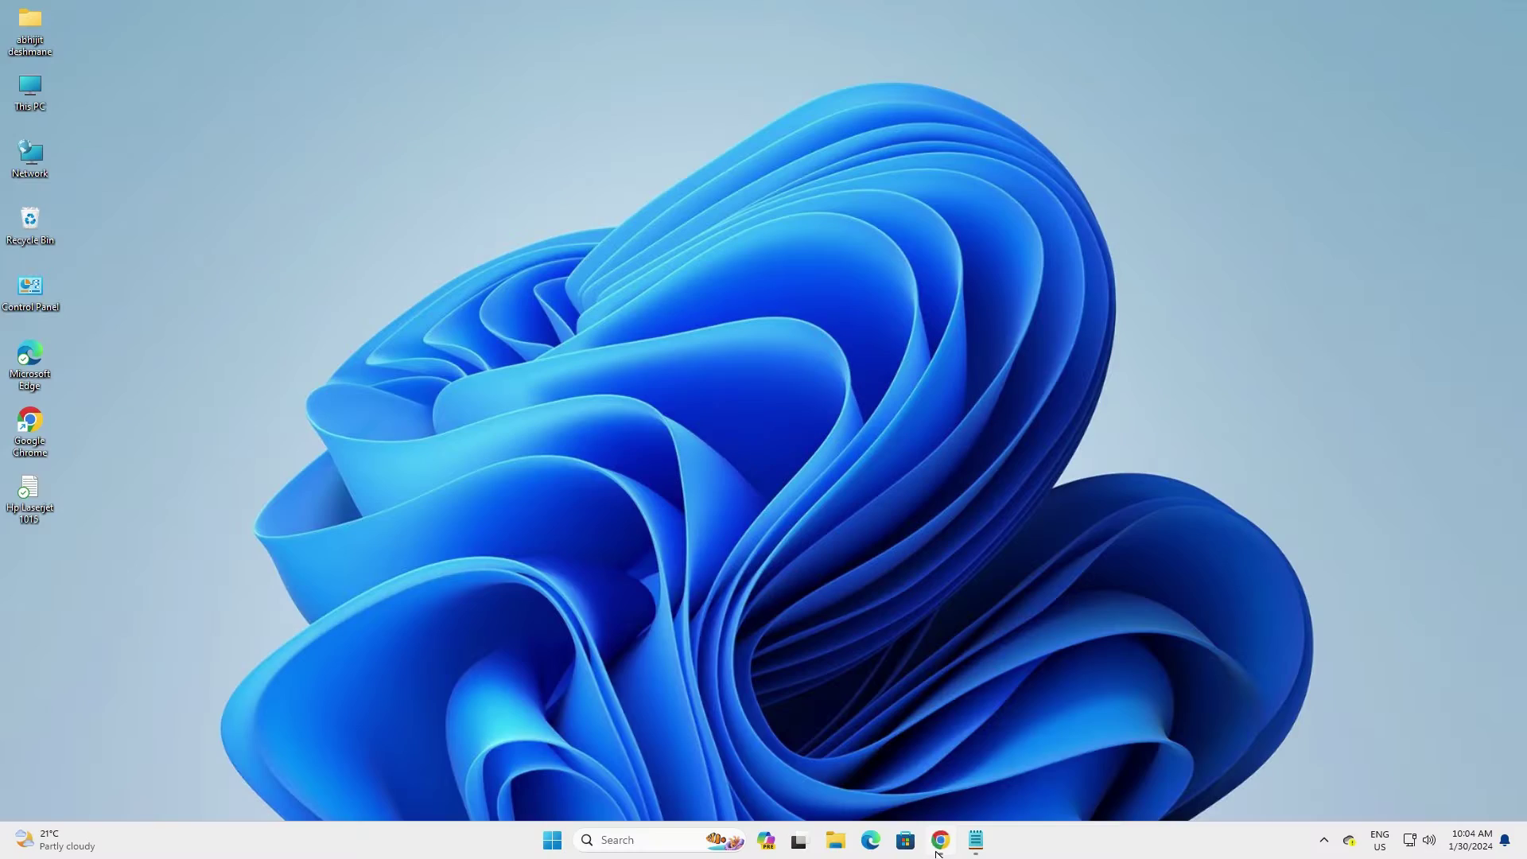
click(940, 840)
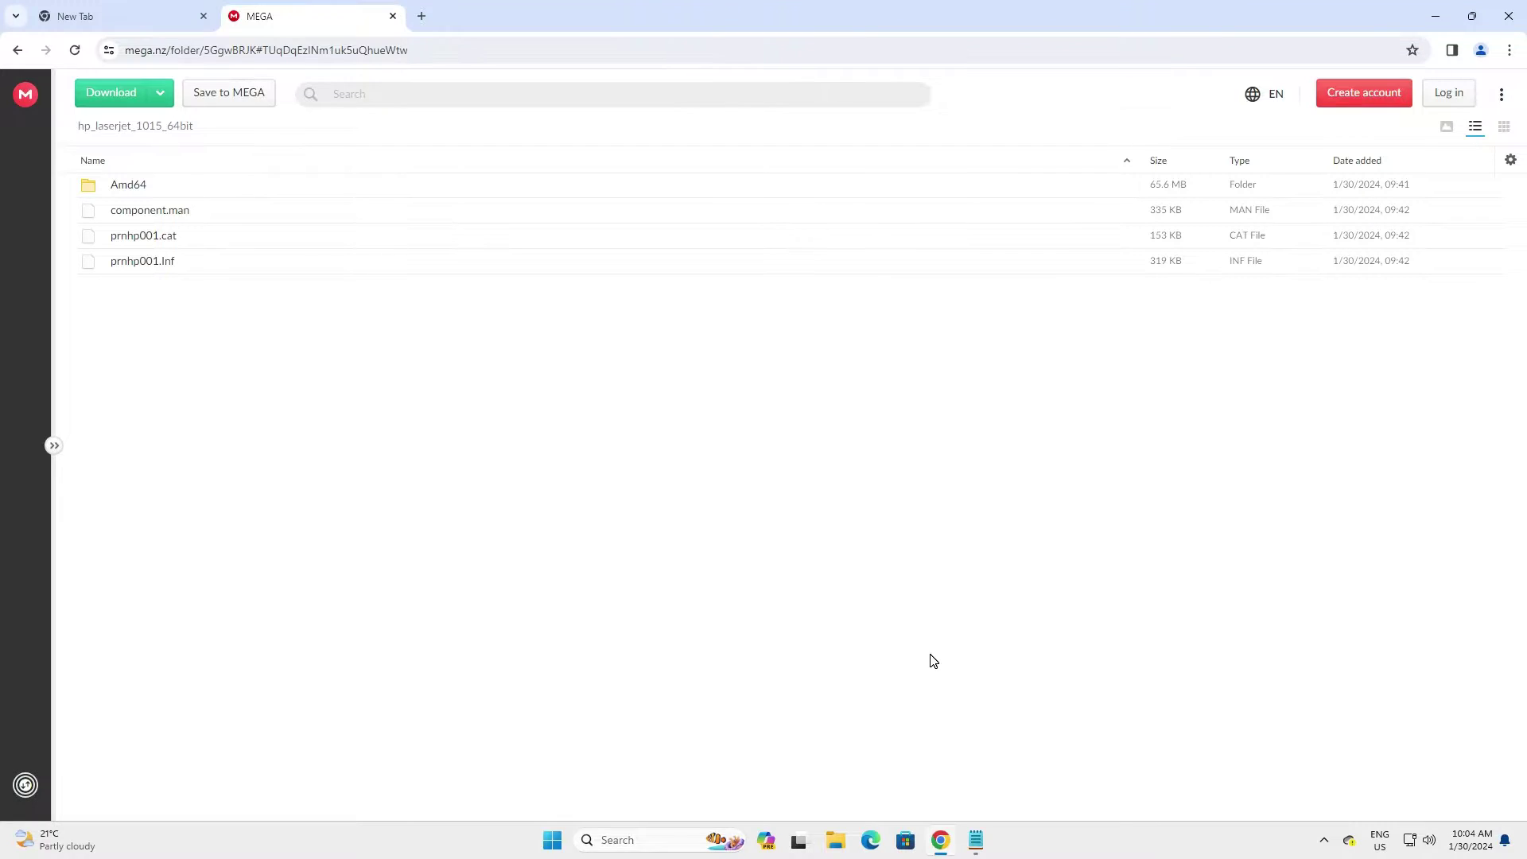
click(392, 224)
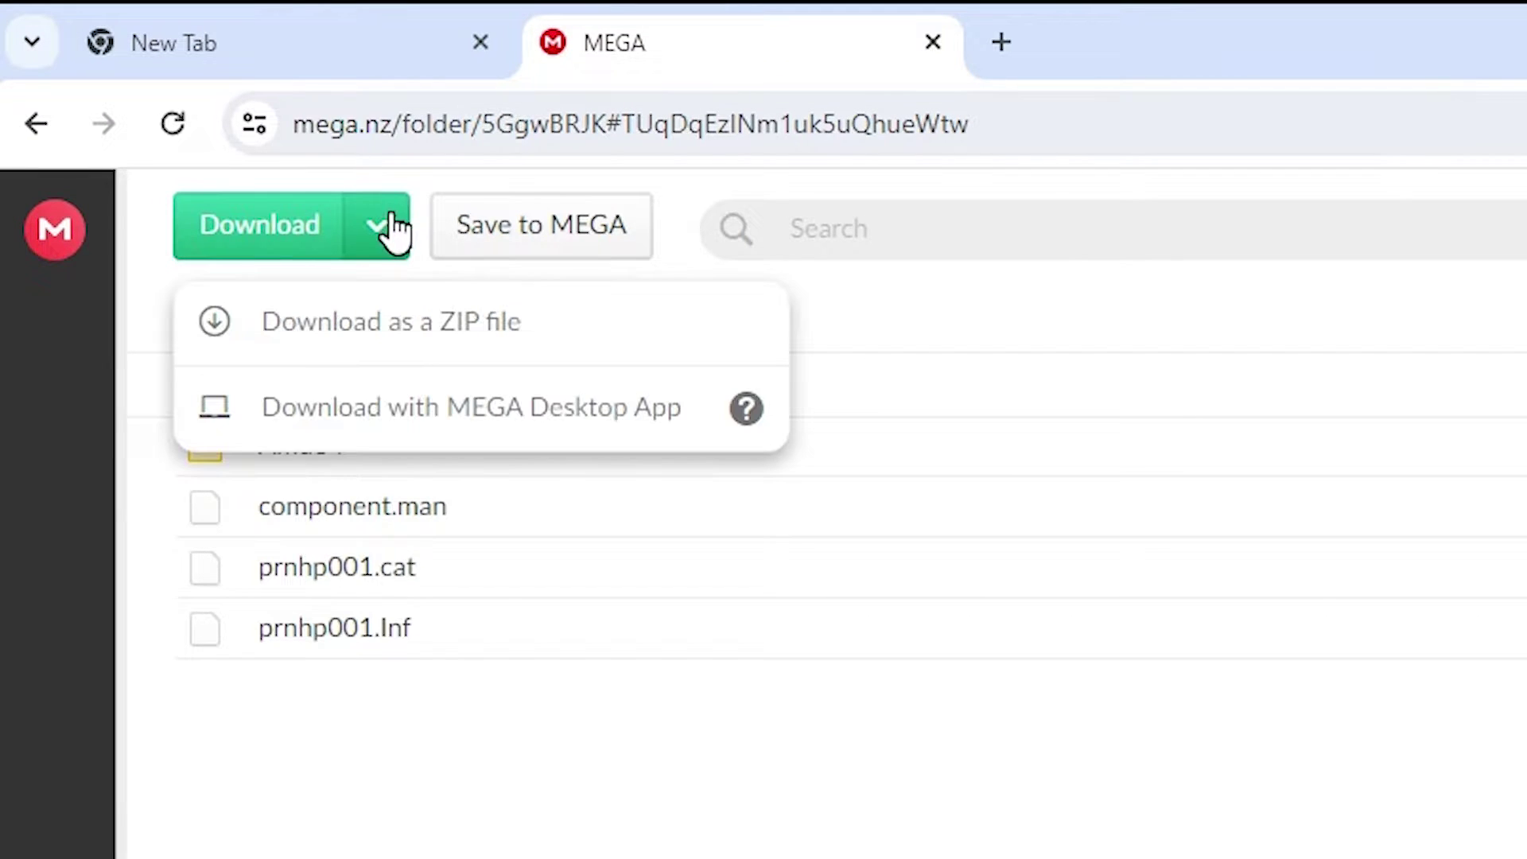
click(430, 334)
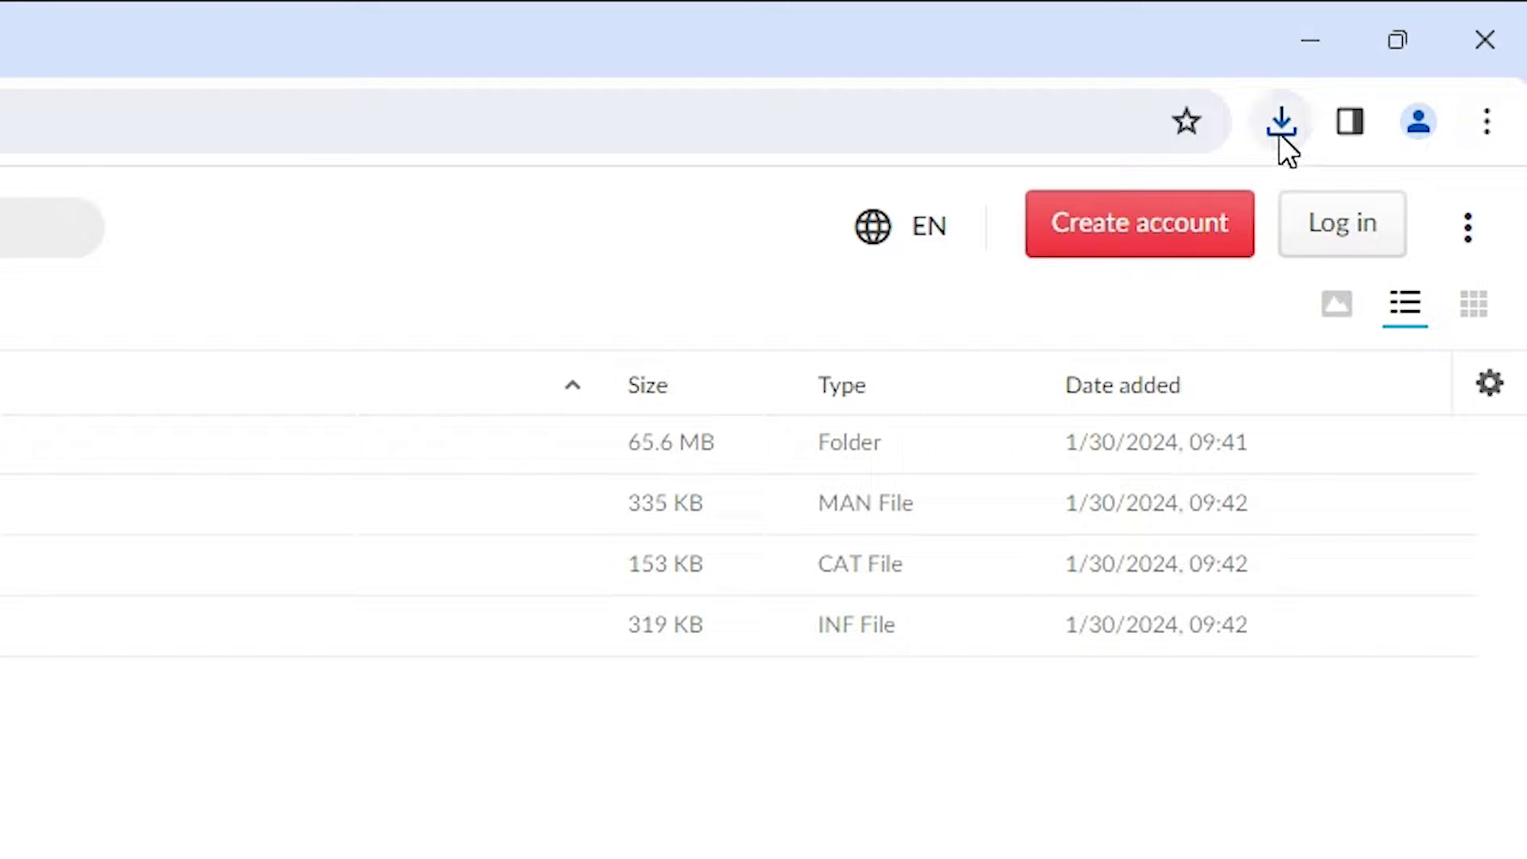
Step: Show the downloaded hp_laserjet_1015_64bit.zip in its folder, move it to the desktop, and close the Downloads window
click(1281, 128)
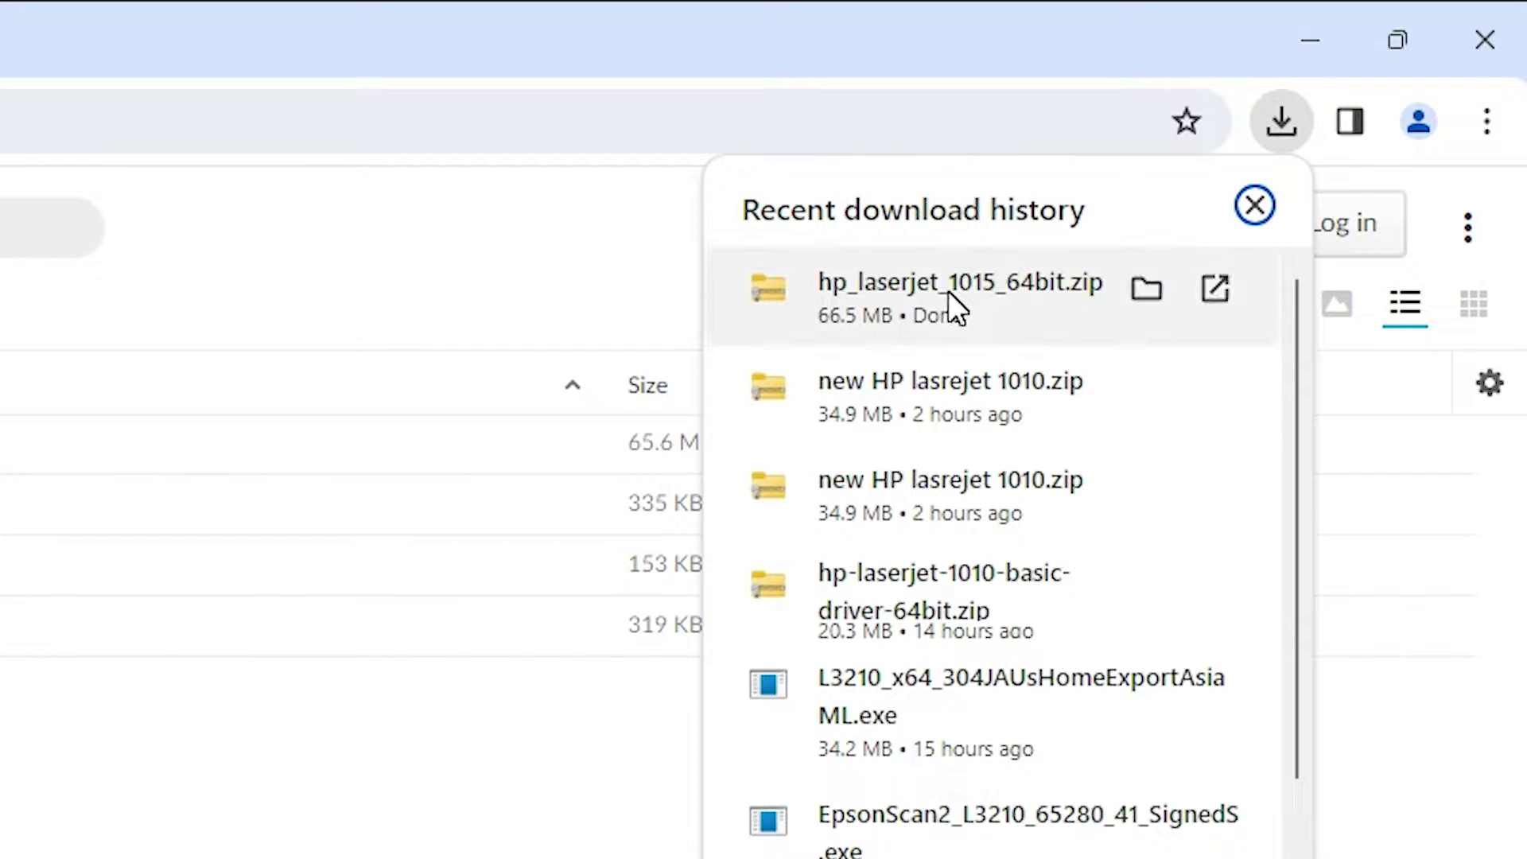
click(1147, 290)
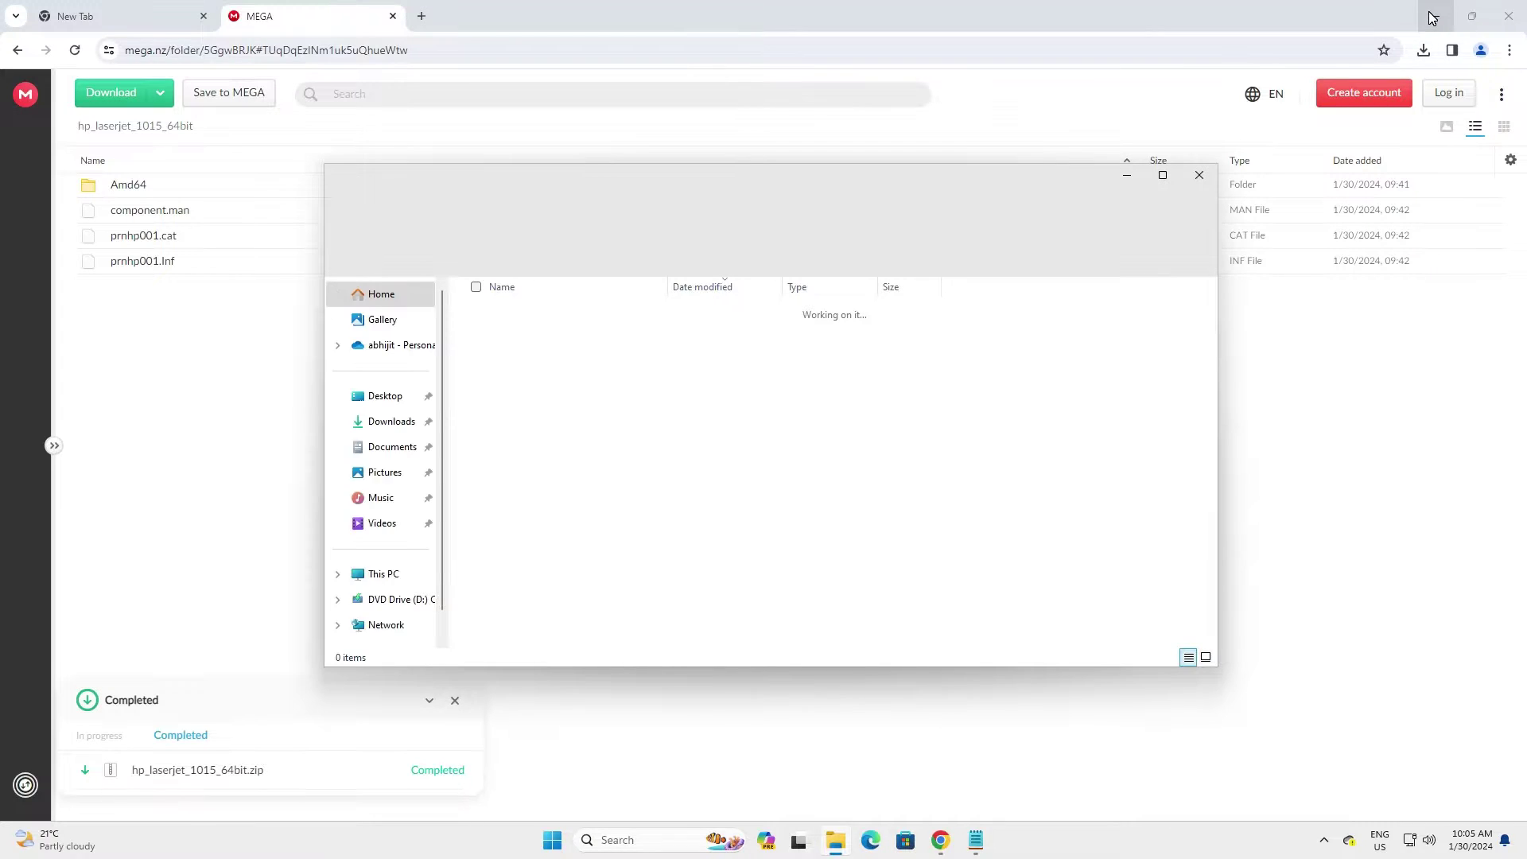
click(1431, 18)
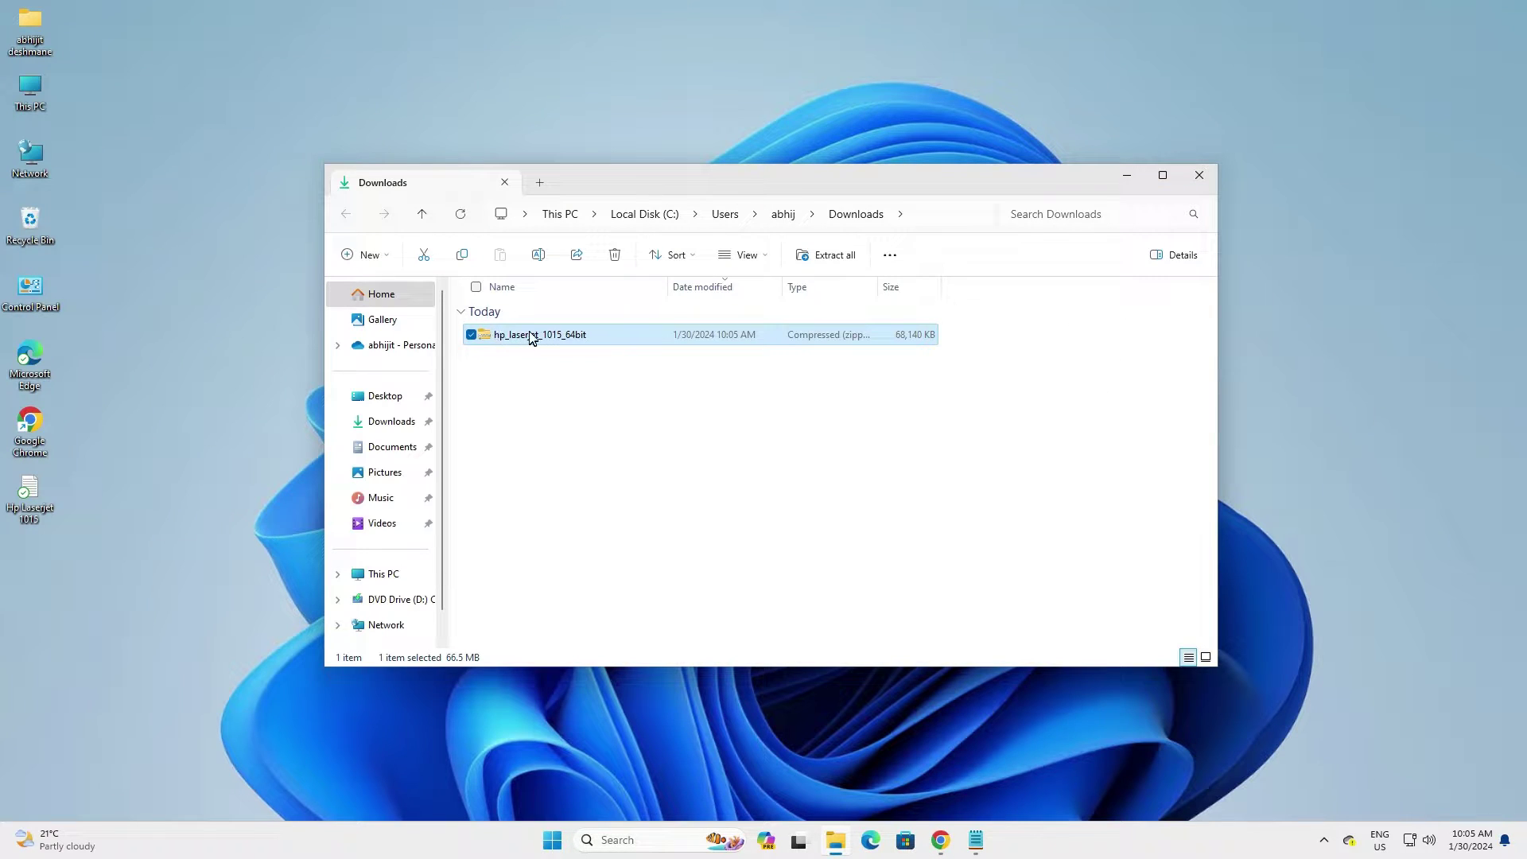
drag(531, 336, 129, 366)
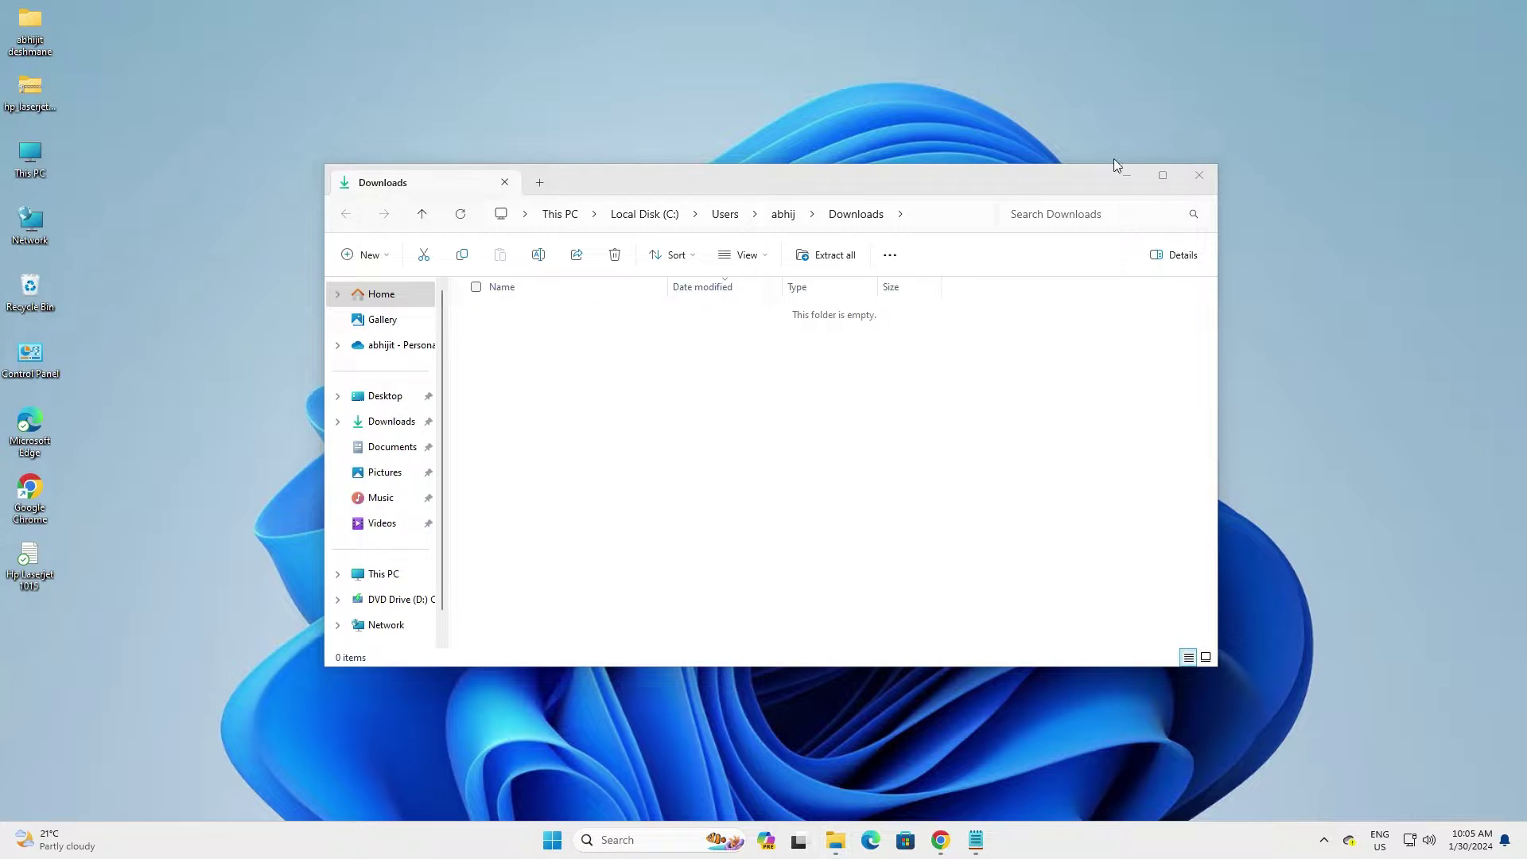
click(1199, 174)
Step: Place the hp_laserjet_1015_64bit archive next to the Microsoft Edge icon on the desktop
drag(151, 304, 122, 420)
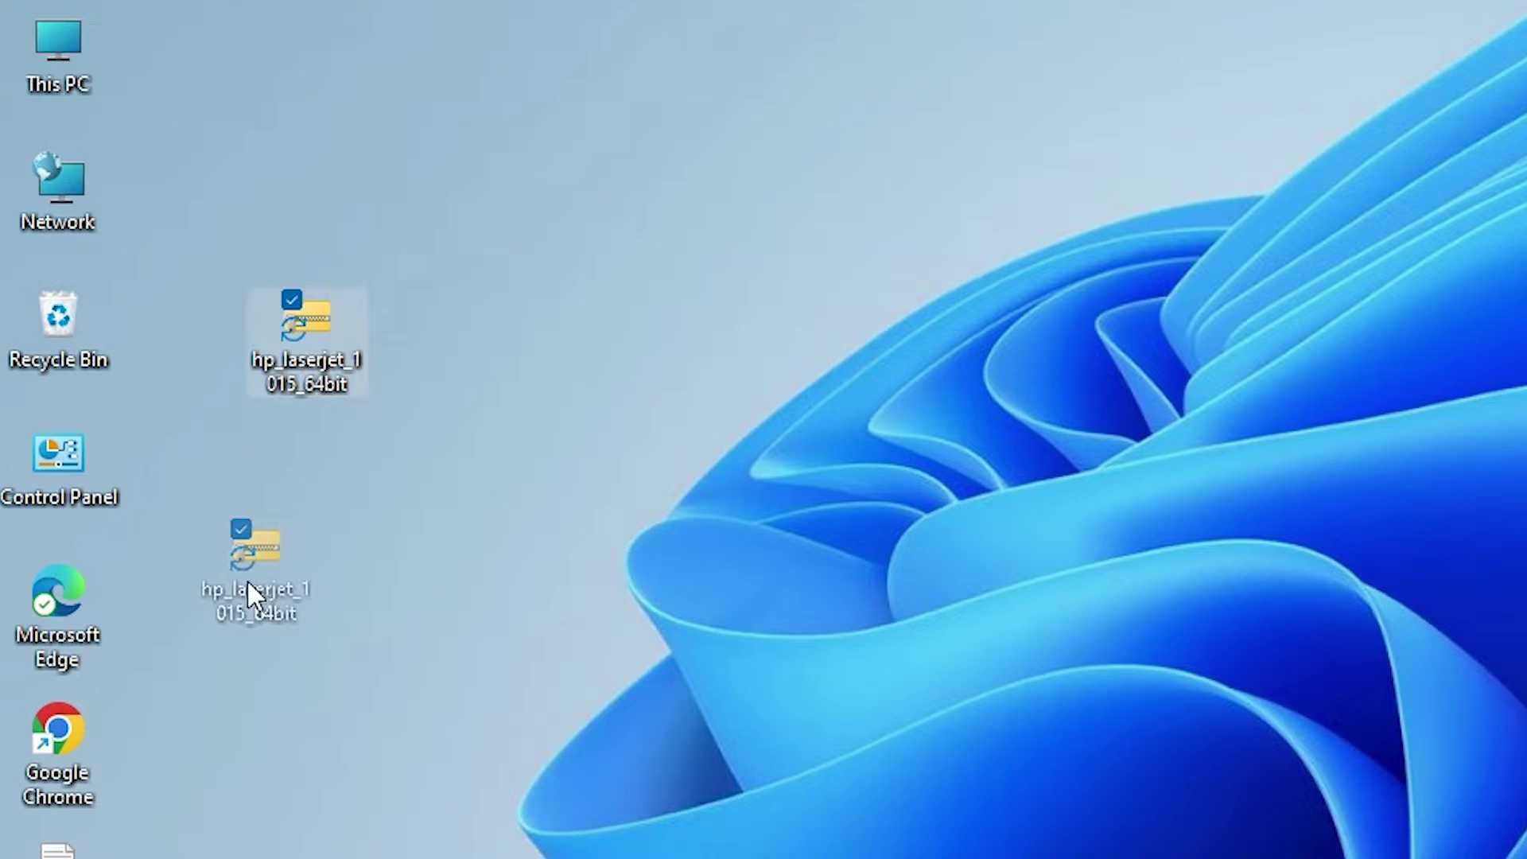
drag(246, 593, 187, 612)
drag(4, 4, 252, 858)
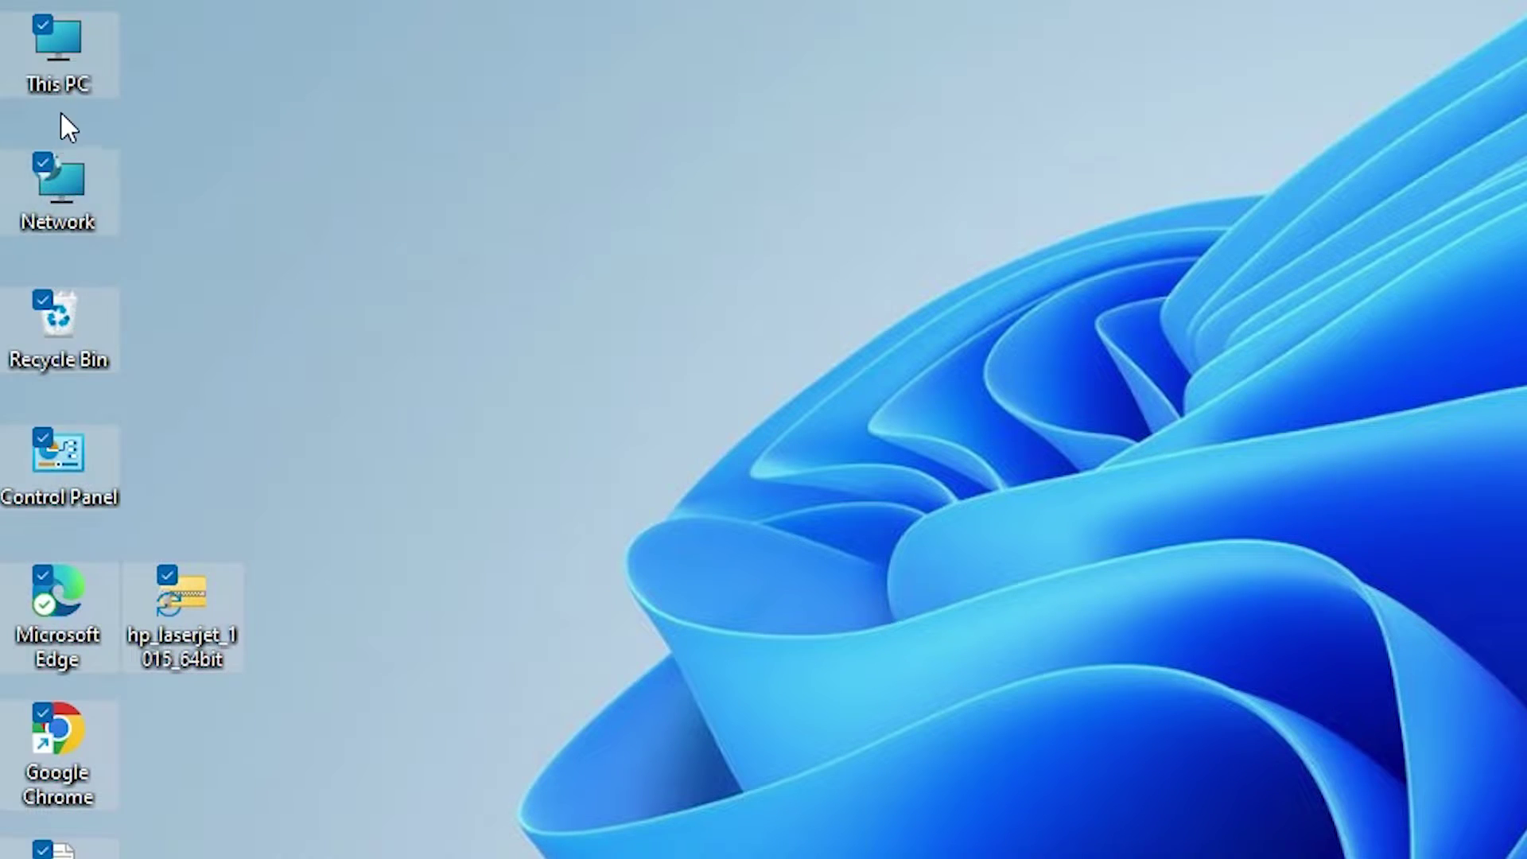
click(433, 204)
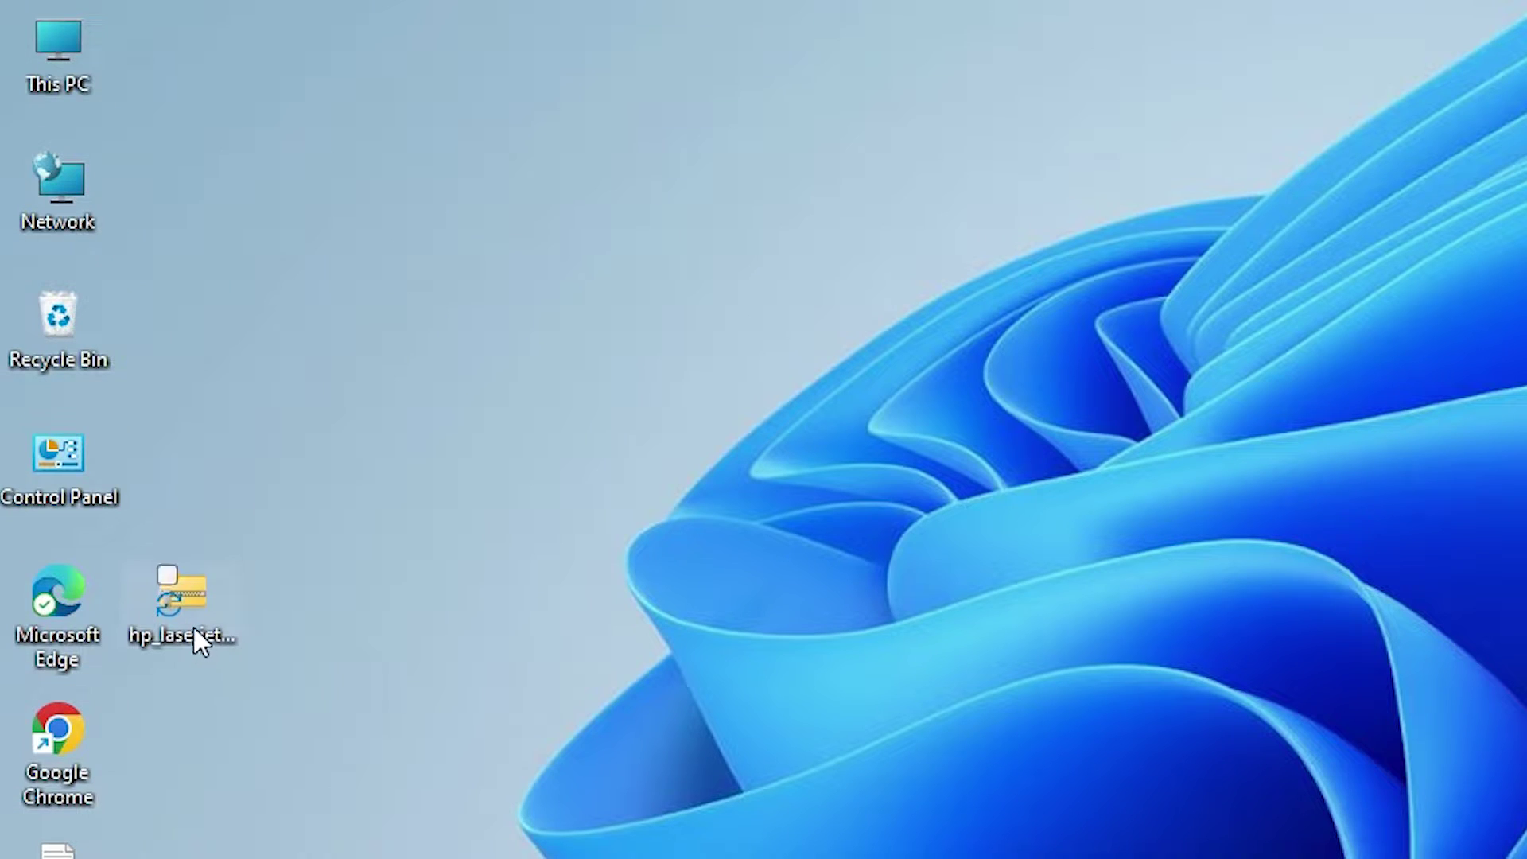
Step: Extract the archive with WinRAR to the desktop folder hp_laserjet_1015_64bit and open the inner folder of driver files
right_click(194, 628)
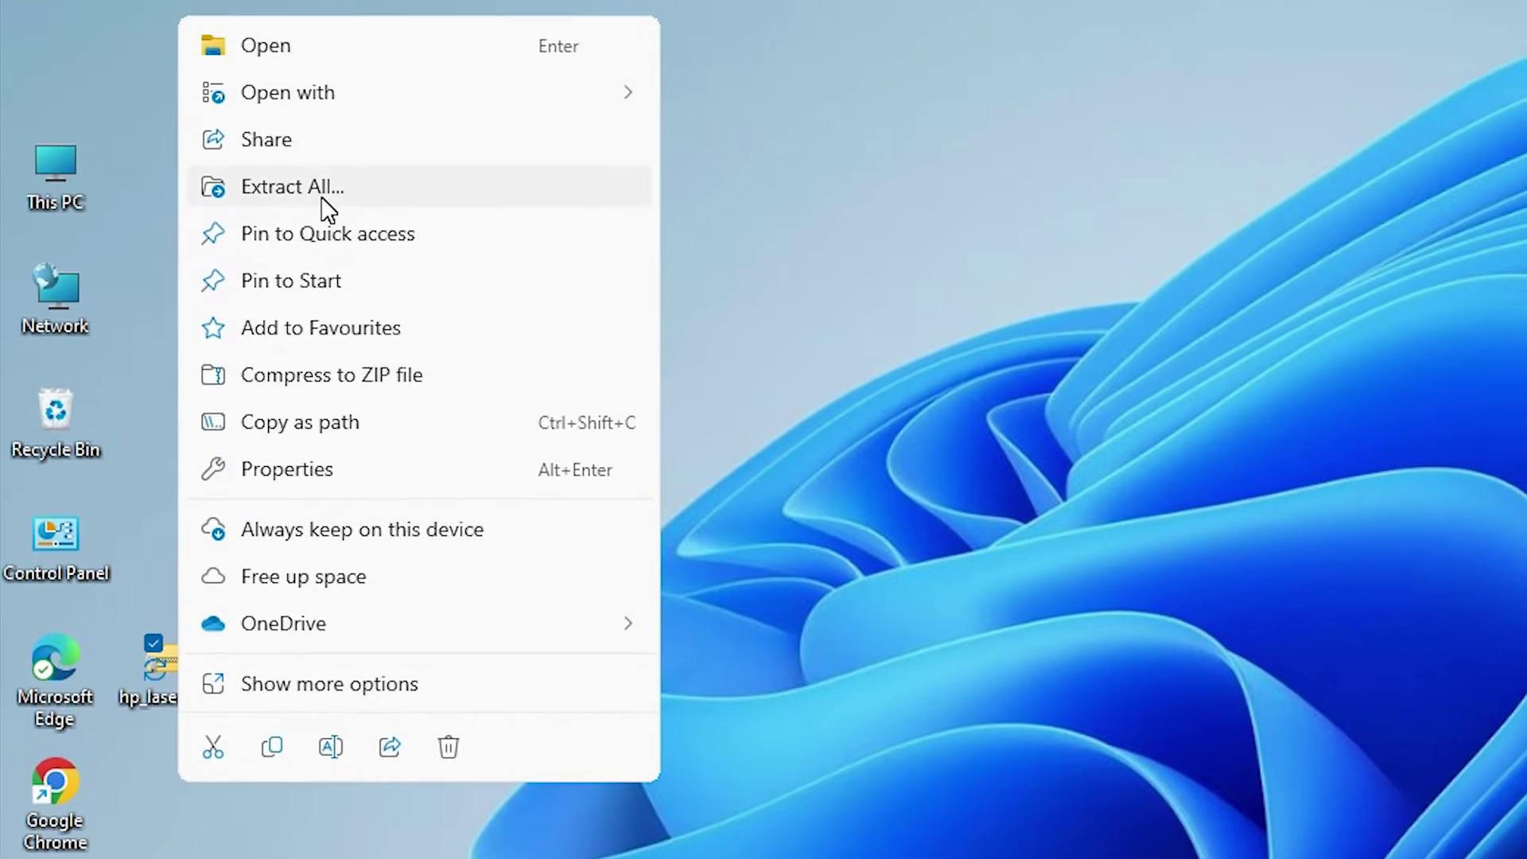
click(377, 684)
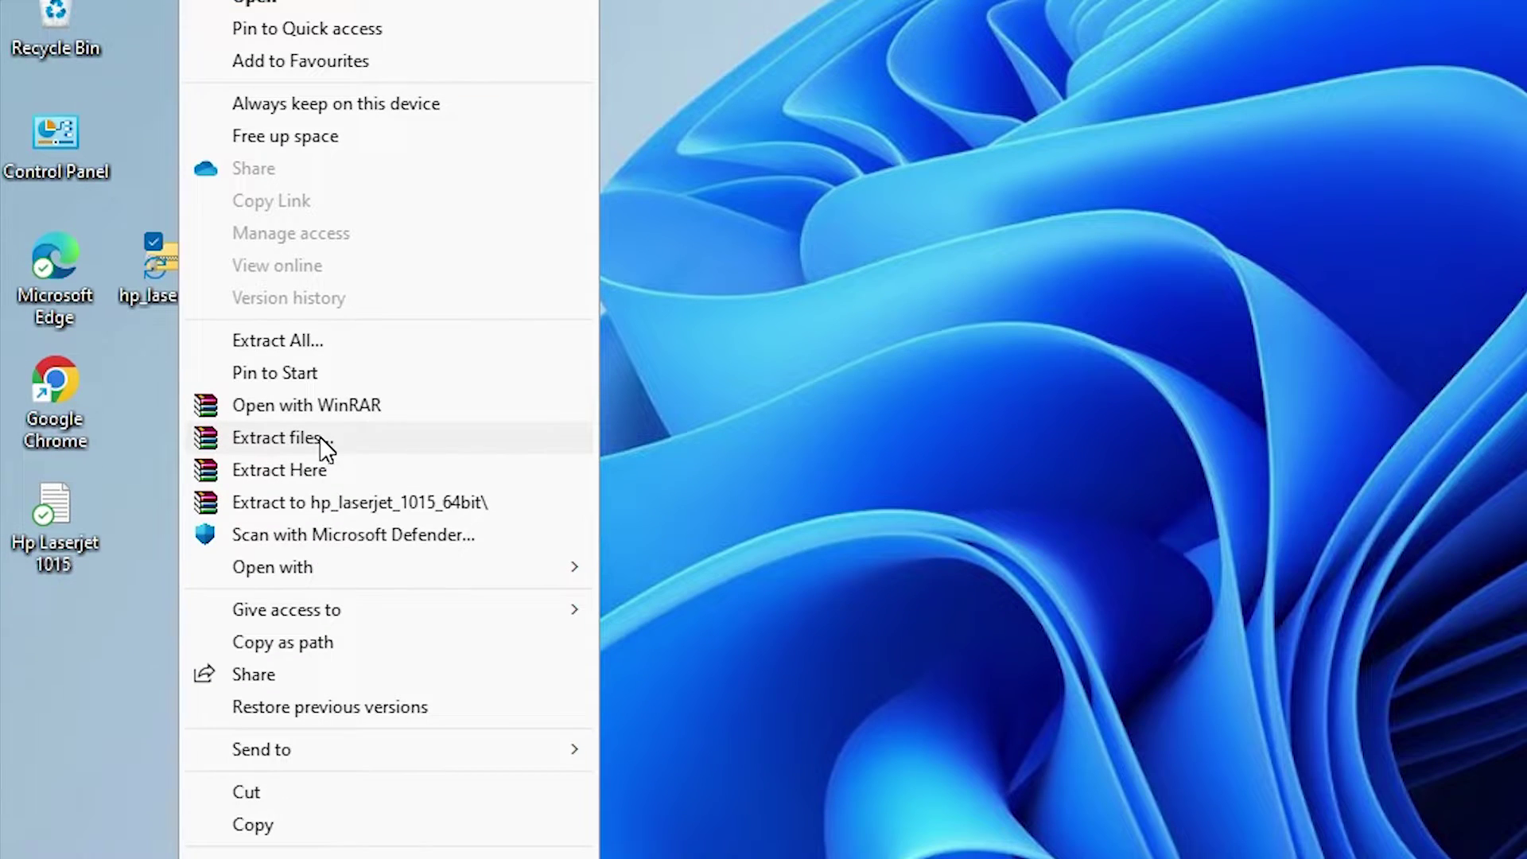
click(322, 439)
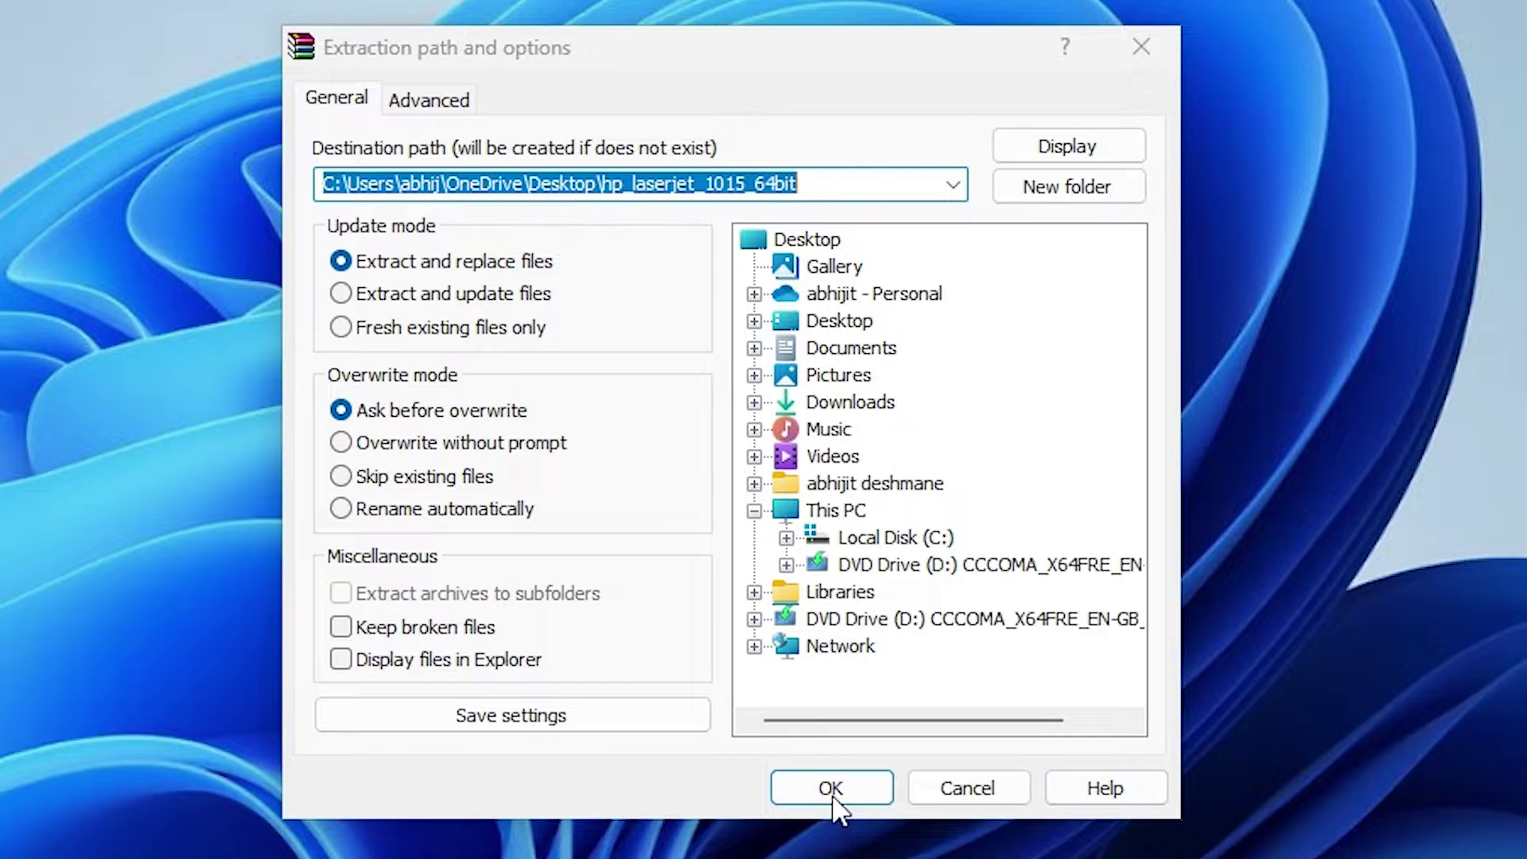
click(831, 788)
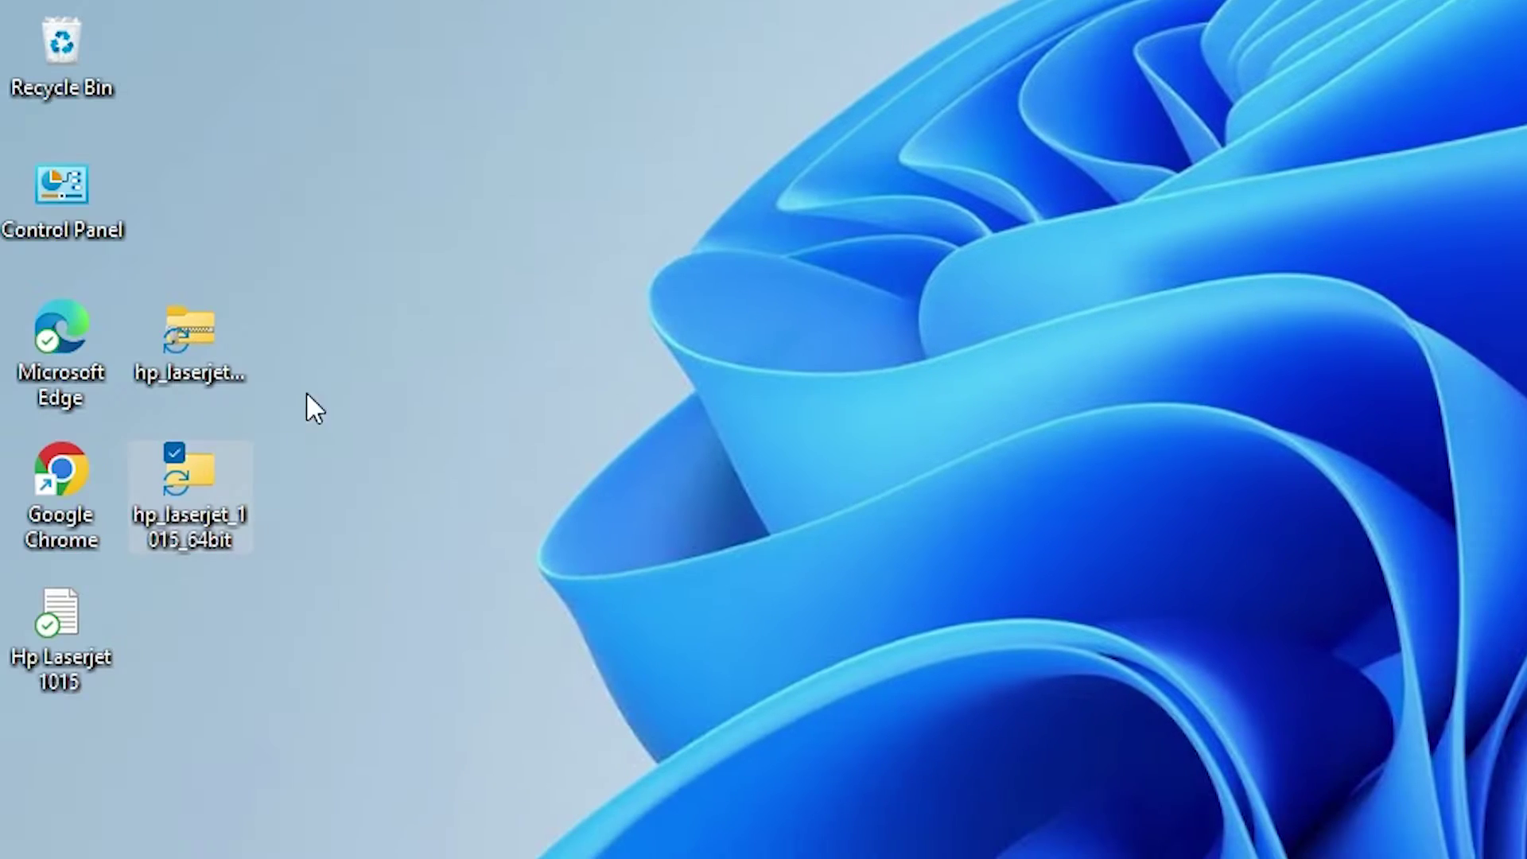
double_click(179, 531)
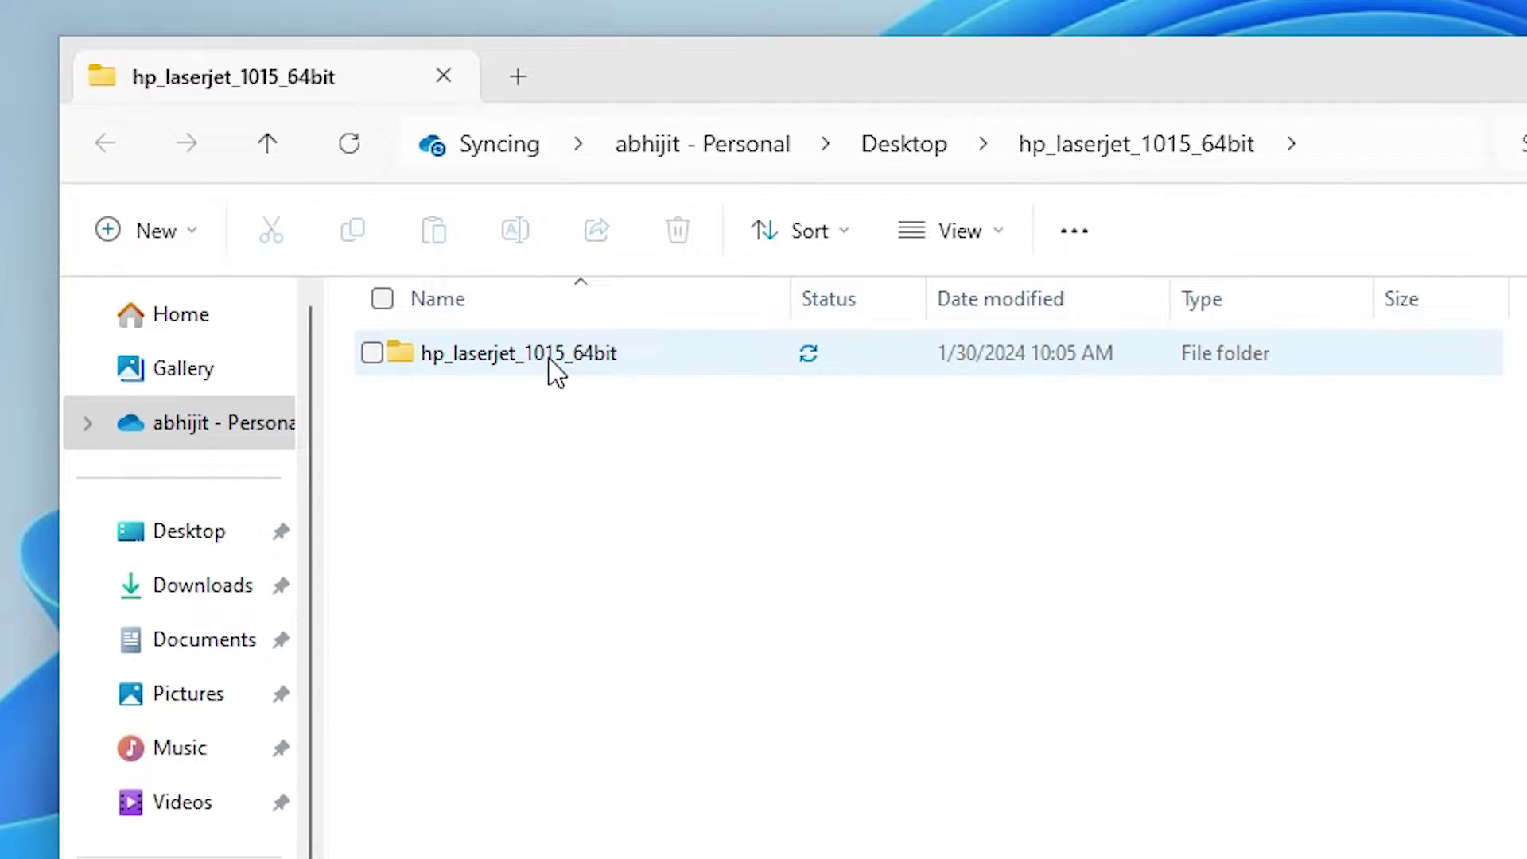
double_click(549, 367)
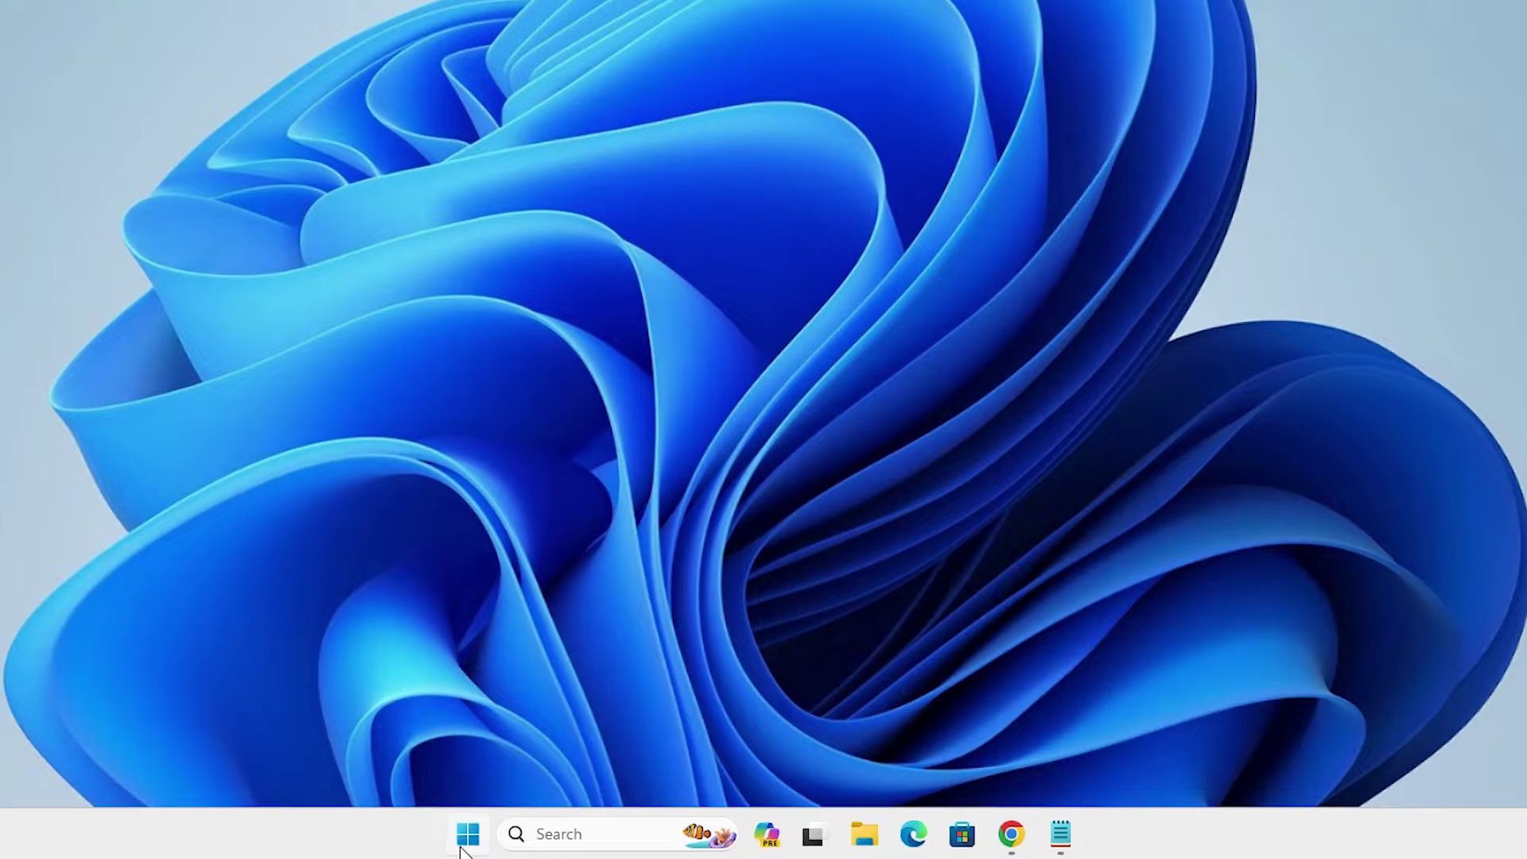
Step: Find the Printers & scanners settings and start adding an unlisted printer manually
click(549, 848)
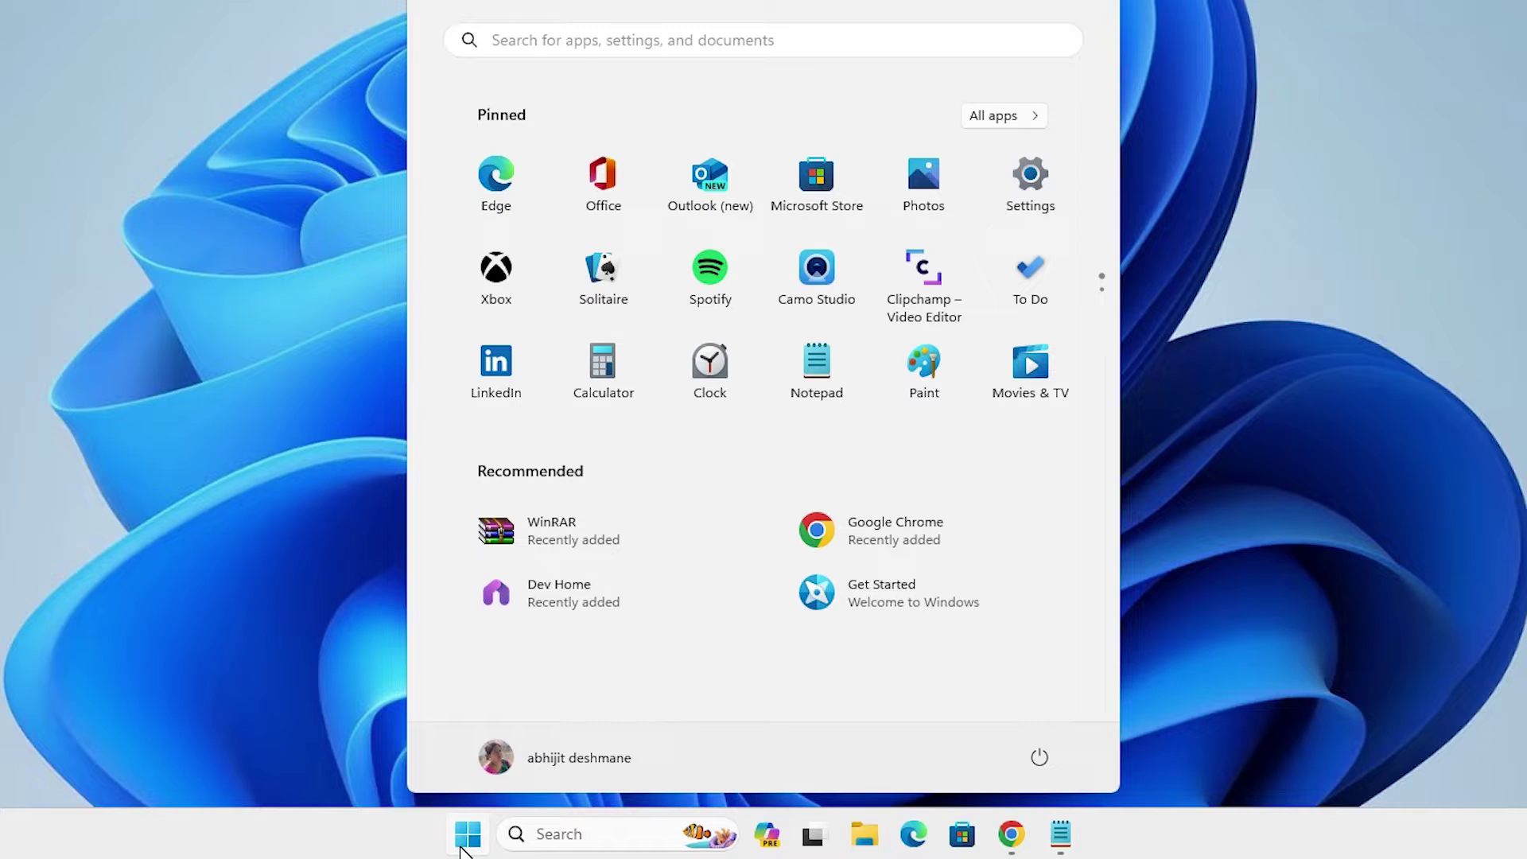
text(pr)
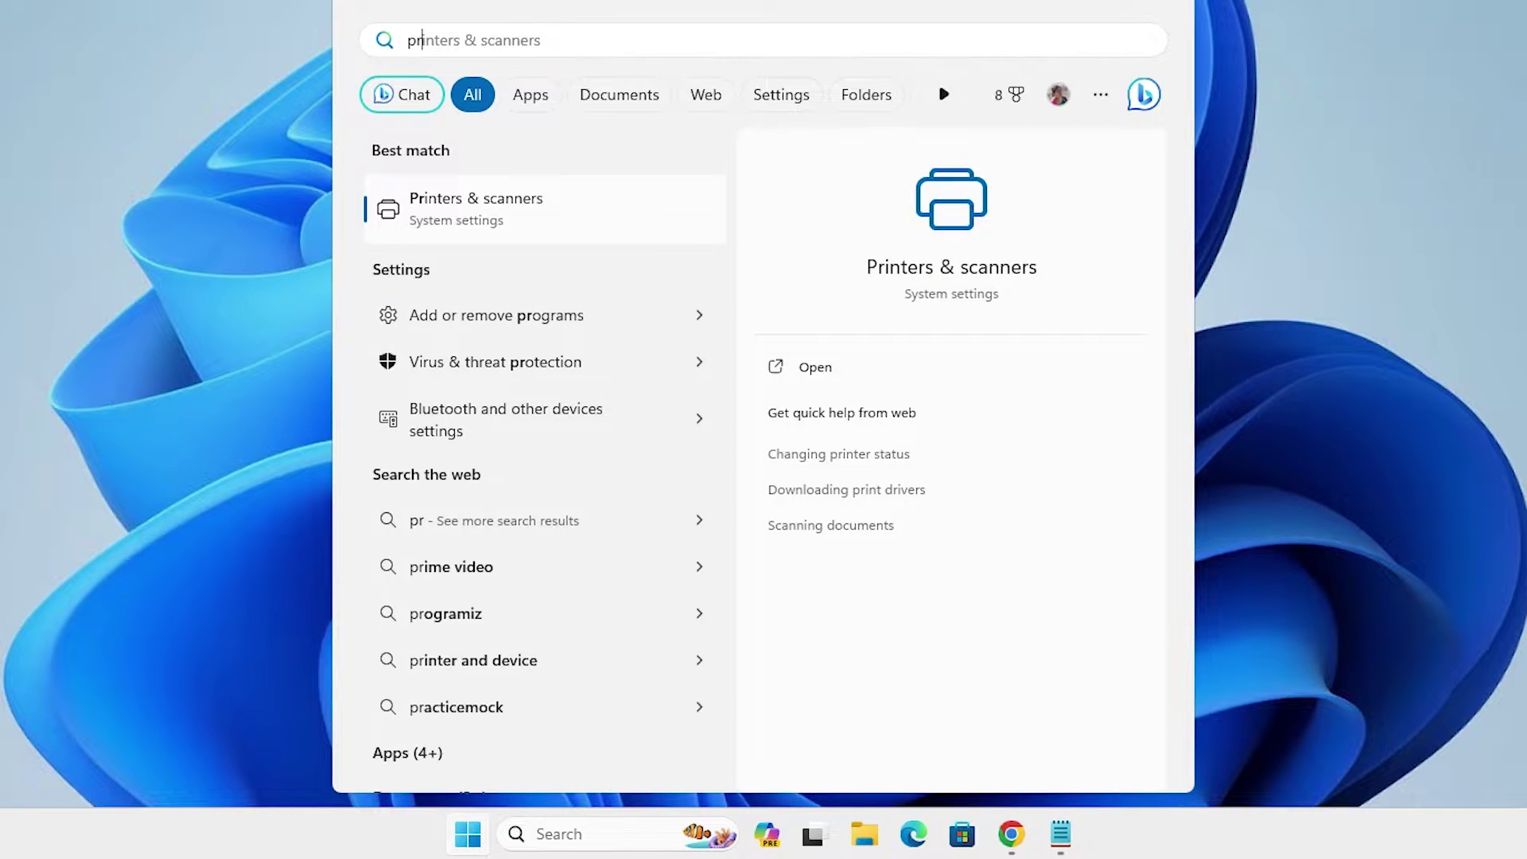
click(561, 203)
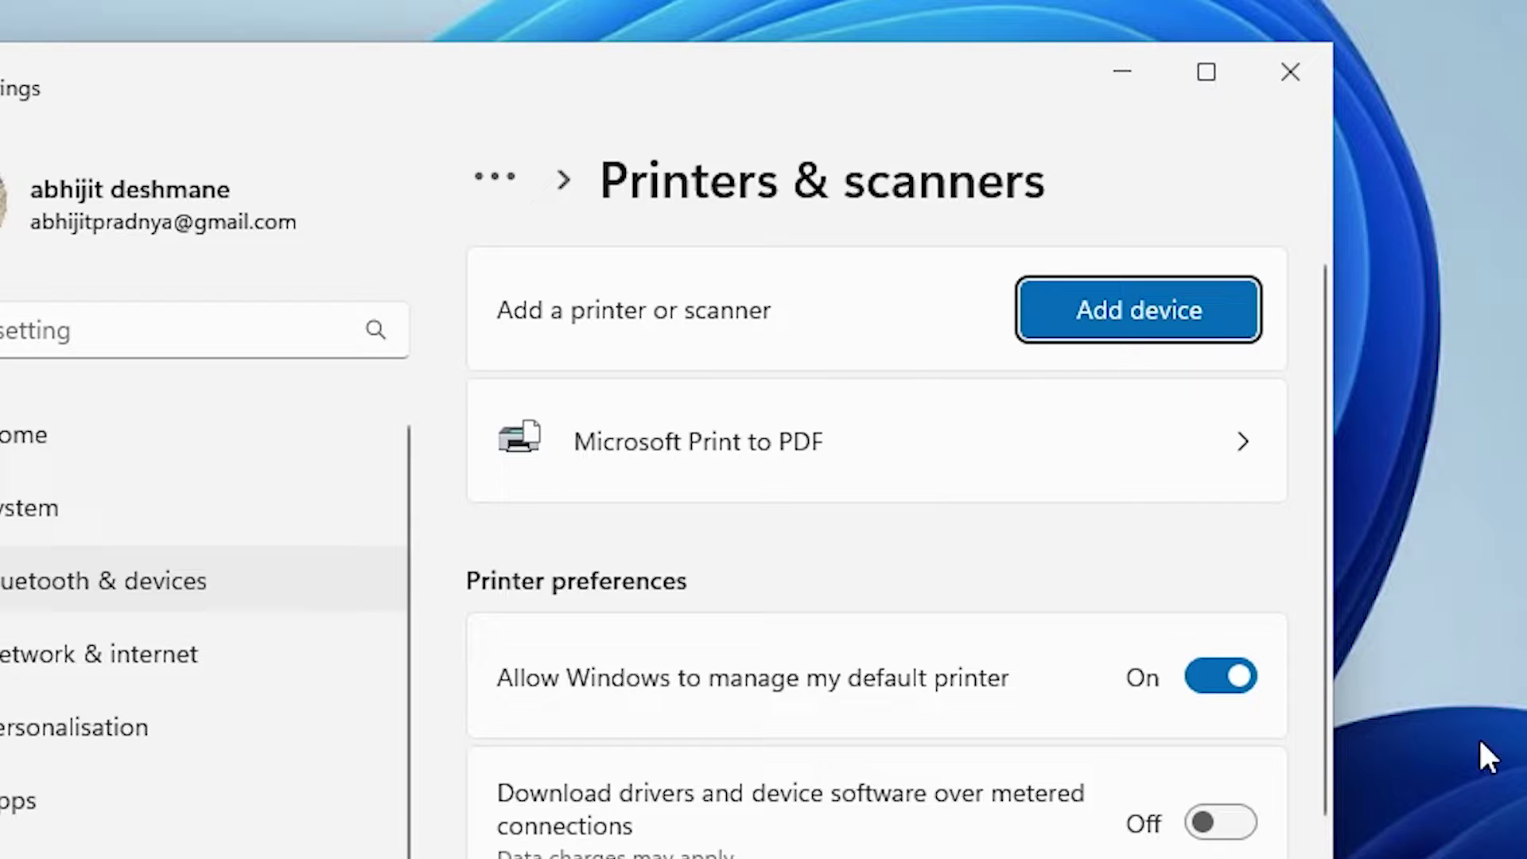
click(1137, 303)
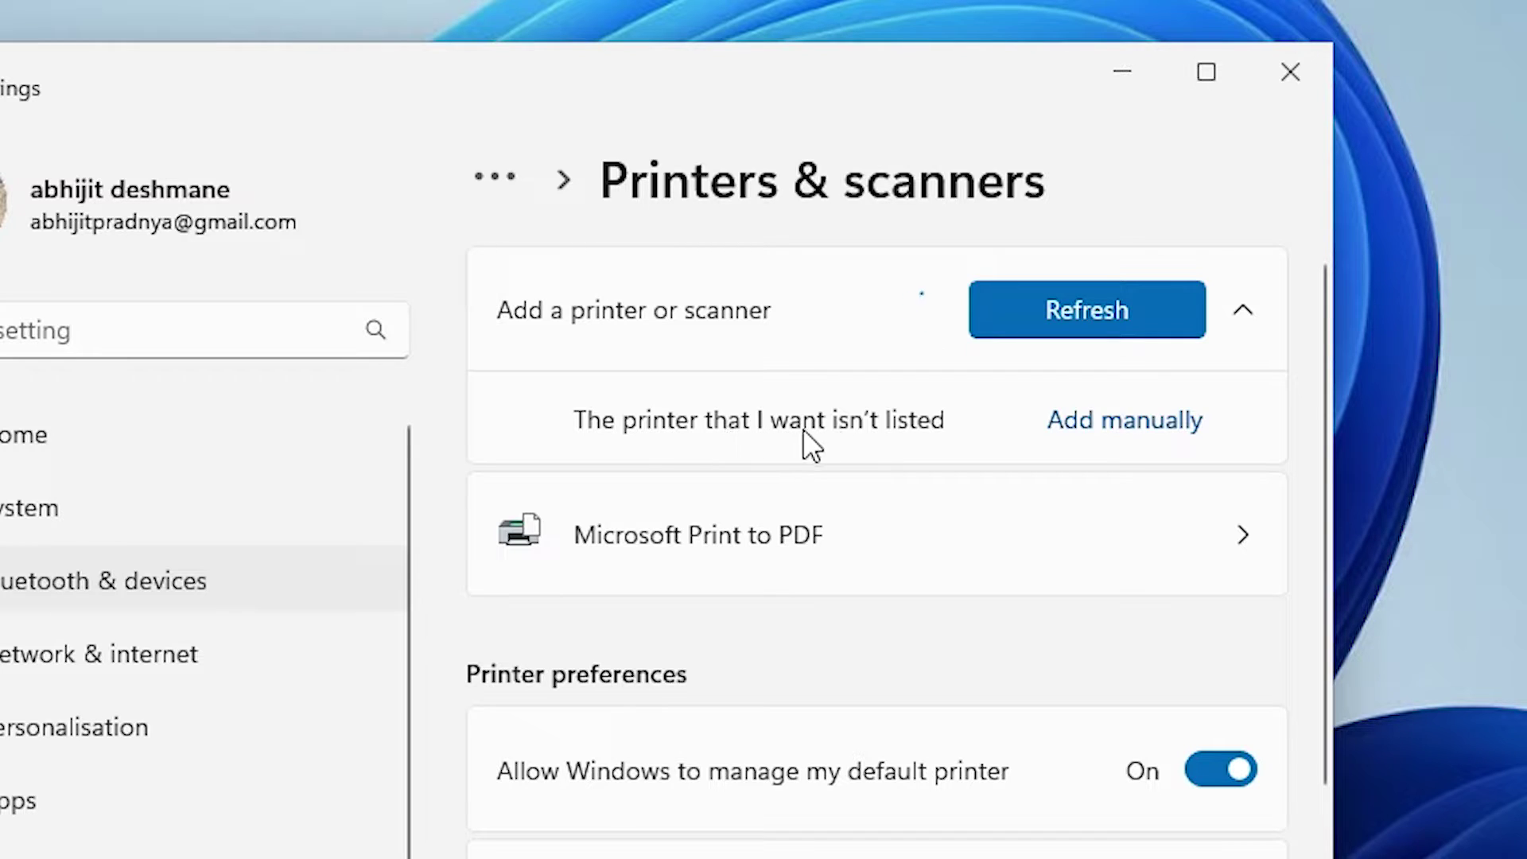
click(1120, 447)
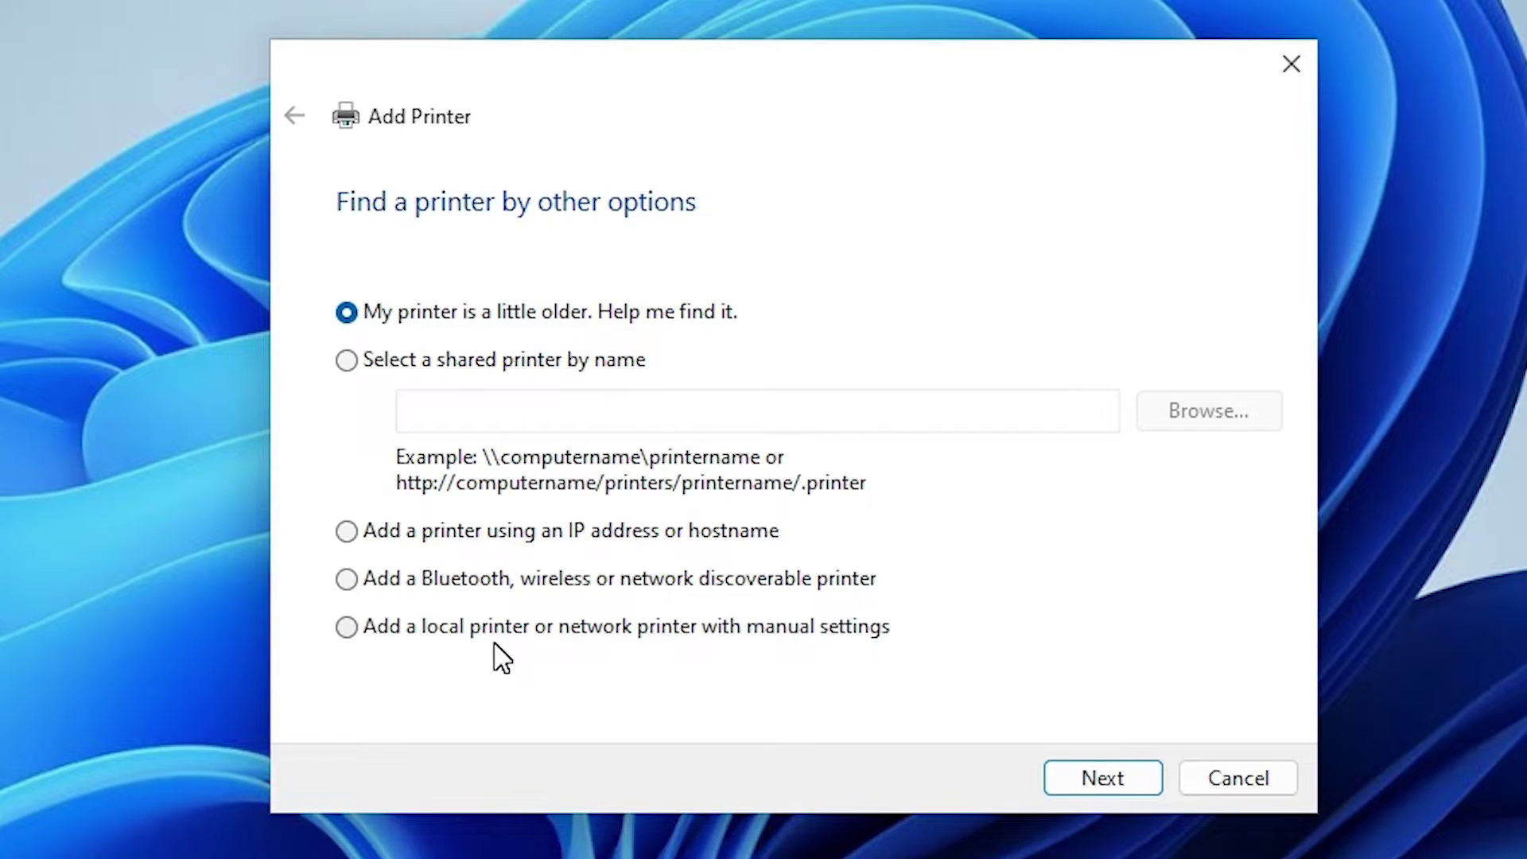
Step: Choose to add a local printer with manual settings and use the existing port USB_001 (Local Port)
click(641, 630)
click(1095, 777)
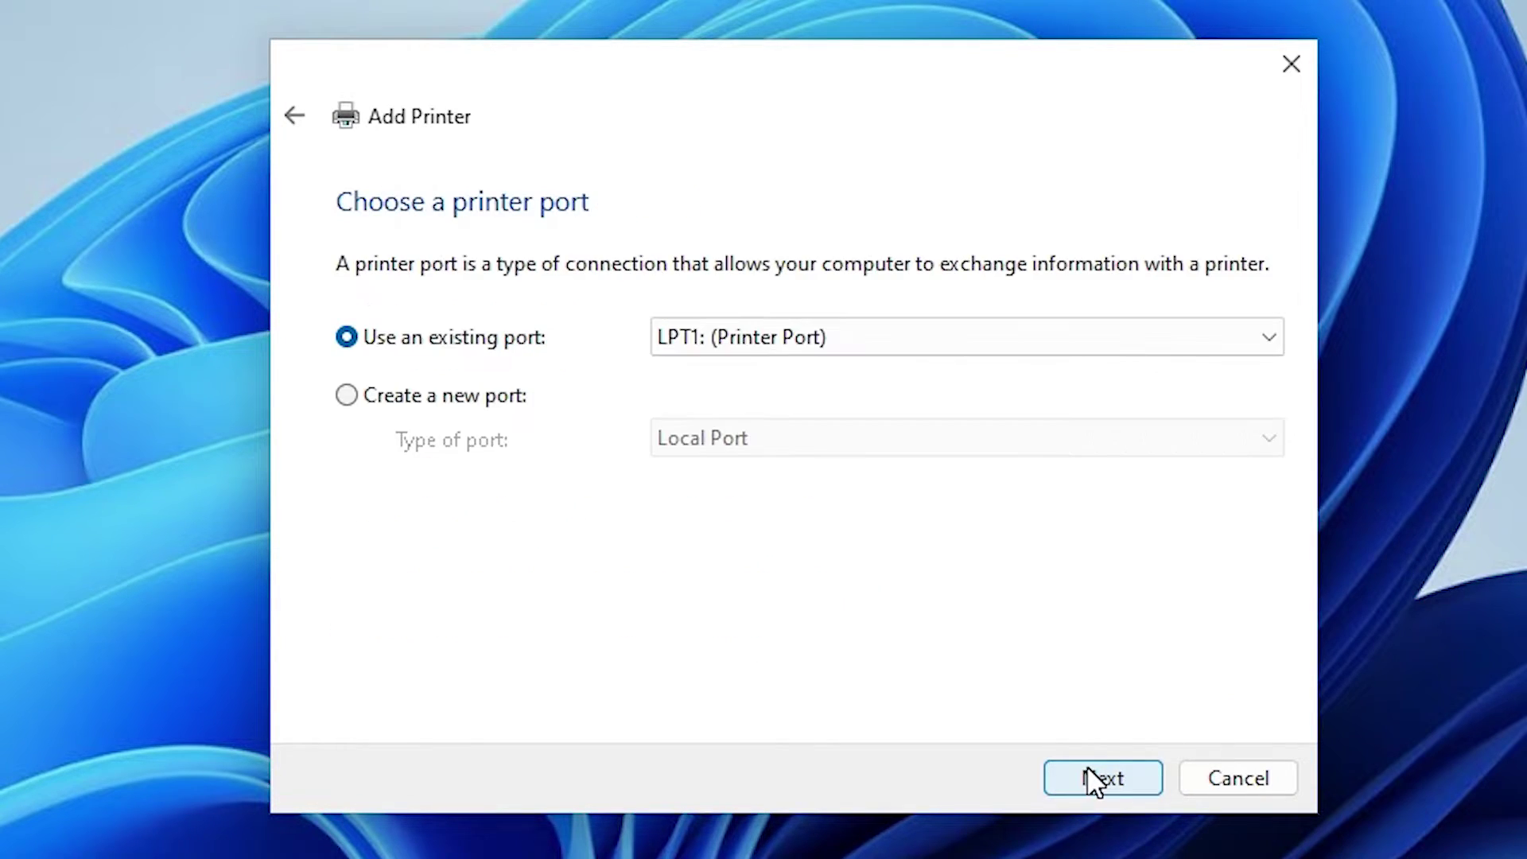
click(762, 348)
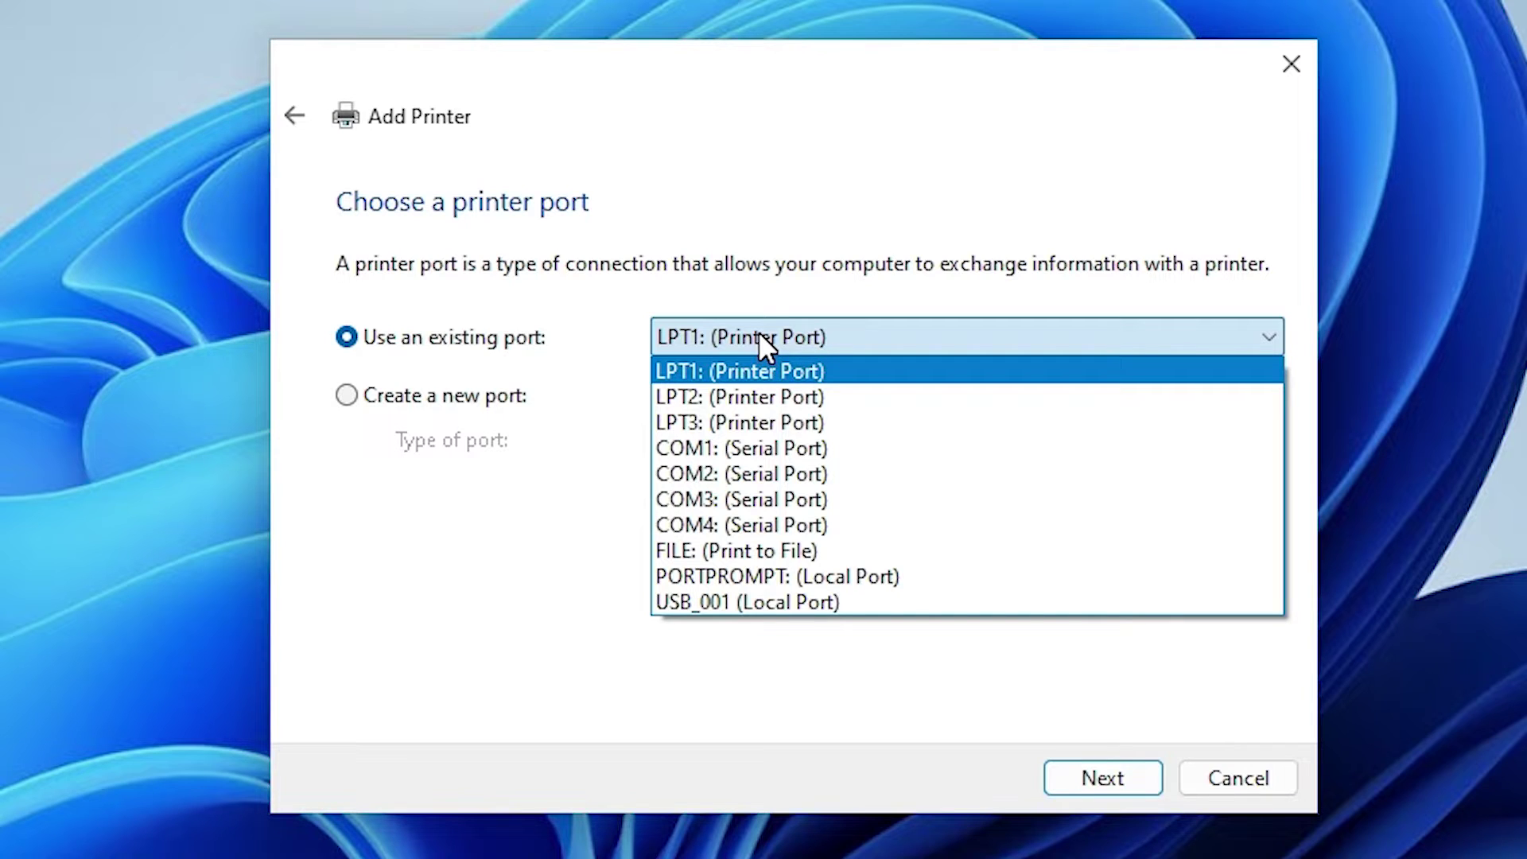
click(846, 598)
click(1090, 784)
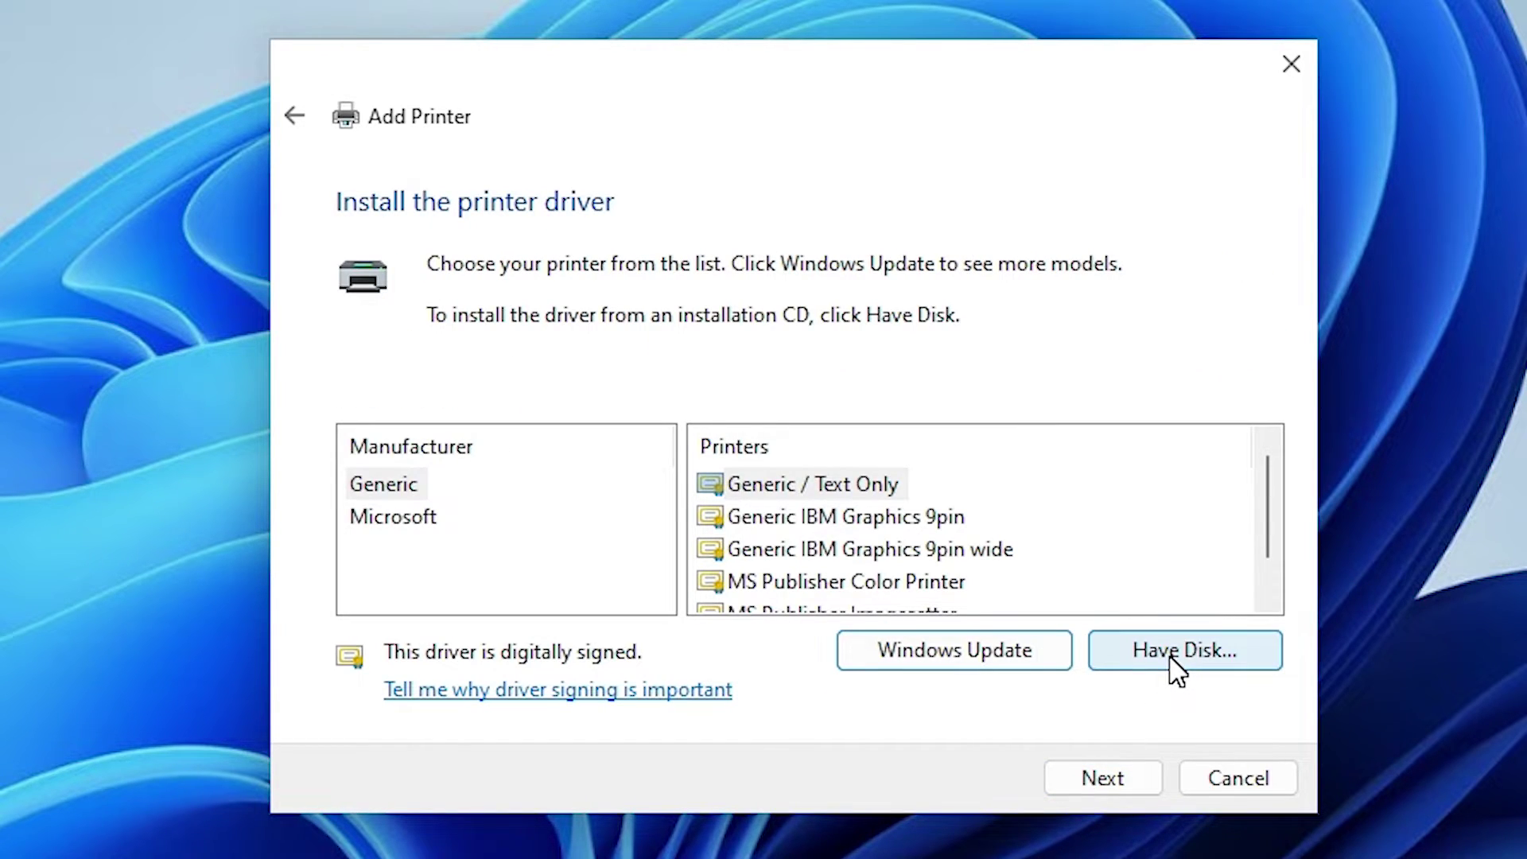
Step: Load the printer driver from disk using prnhp001.Inf in the extracted hp_laserjet_1015_64bit folder on the desktop
click(1175, 667)
click(1109, 608)
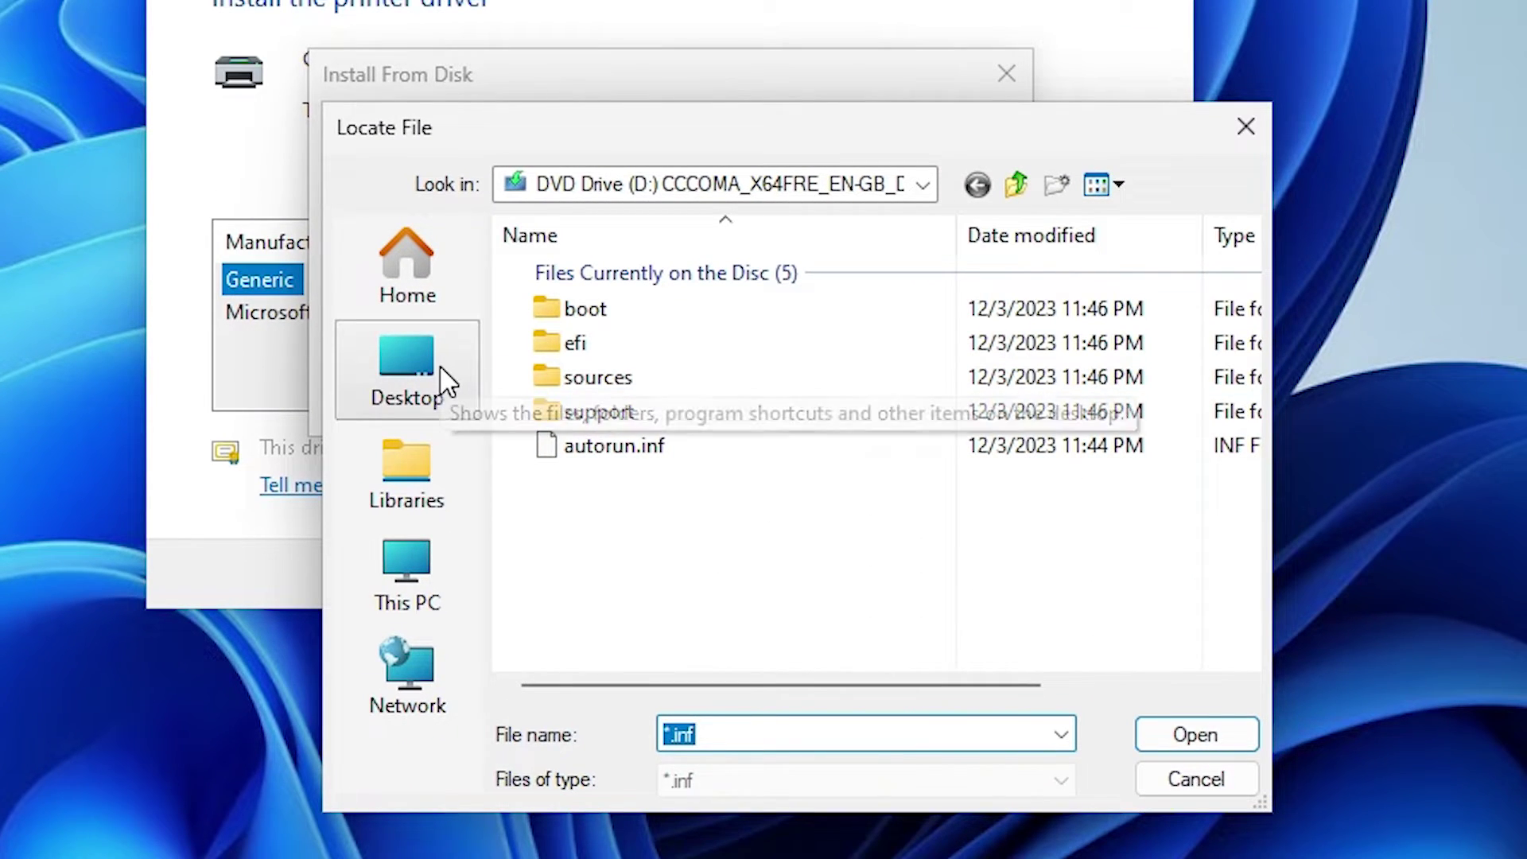
click(443, 379)
scroll(1151, 470, down, 10)
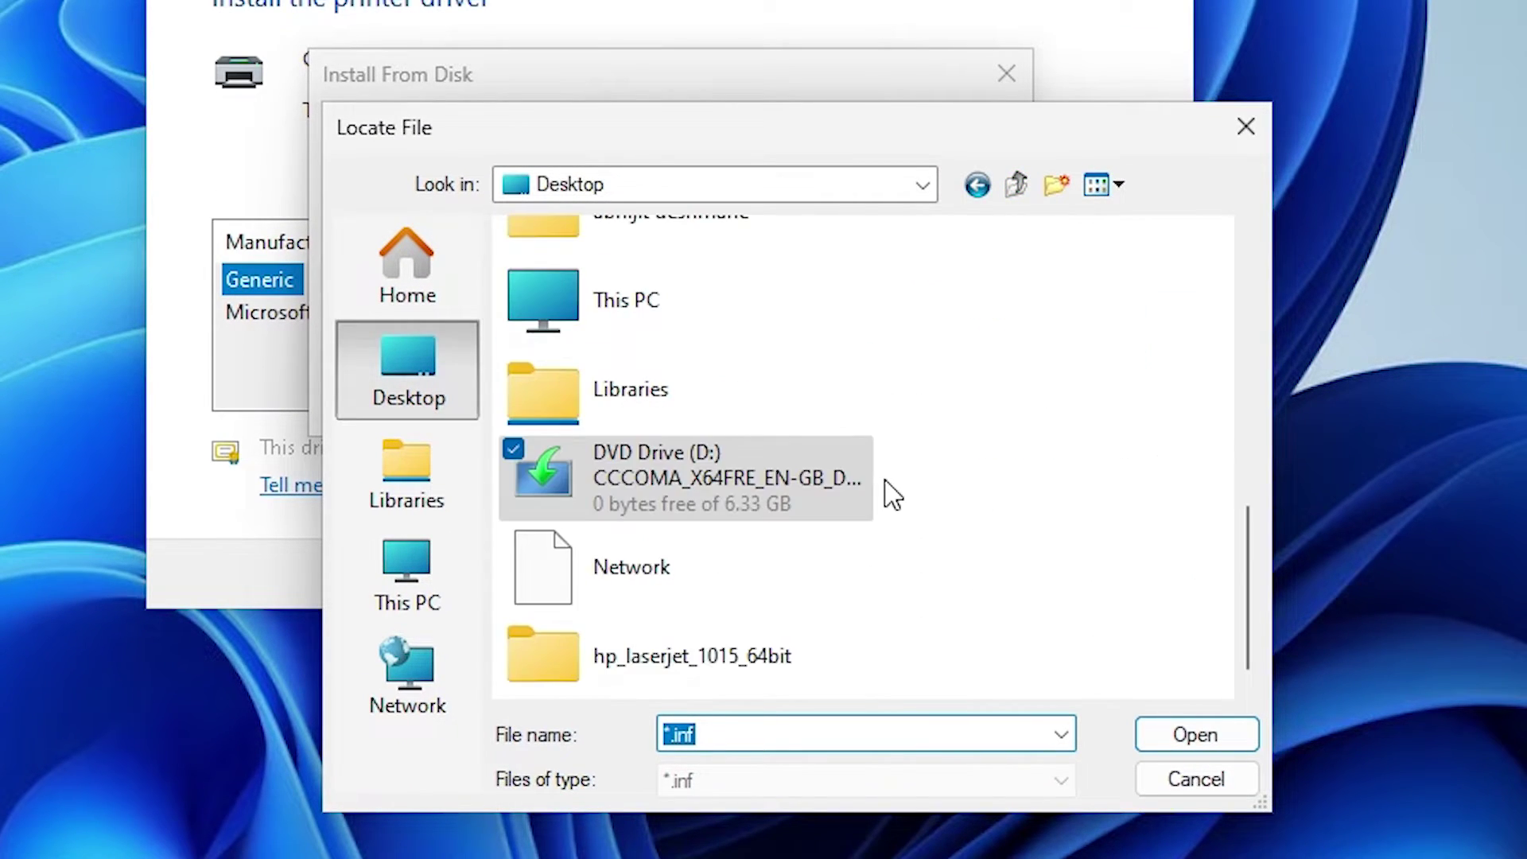
click(648, 668)
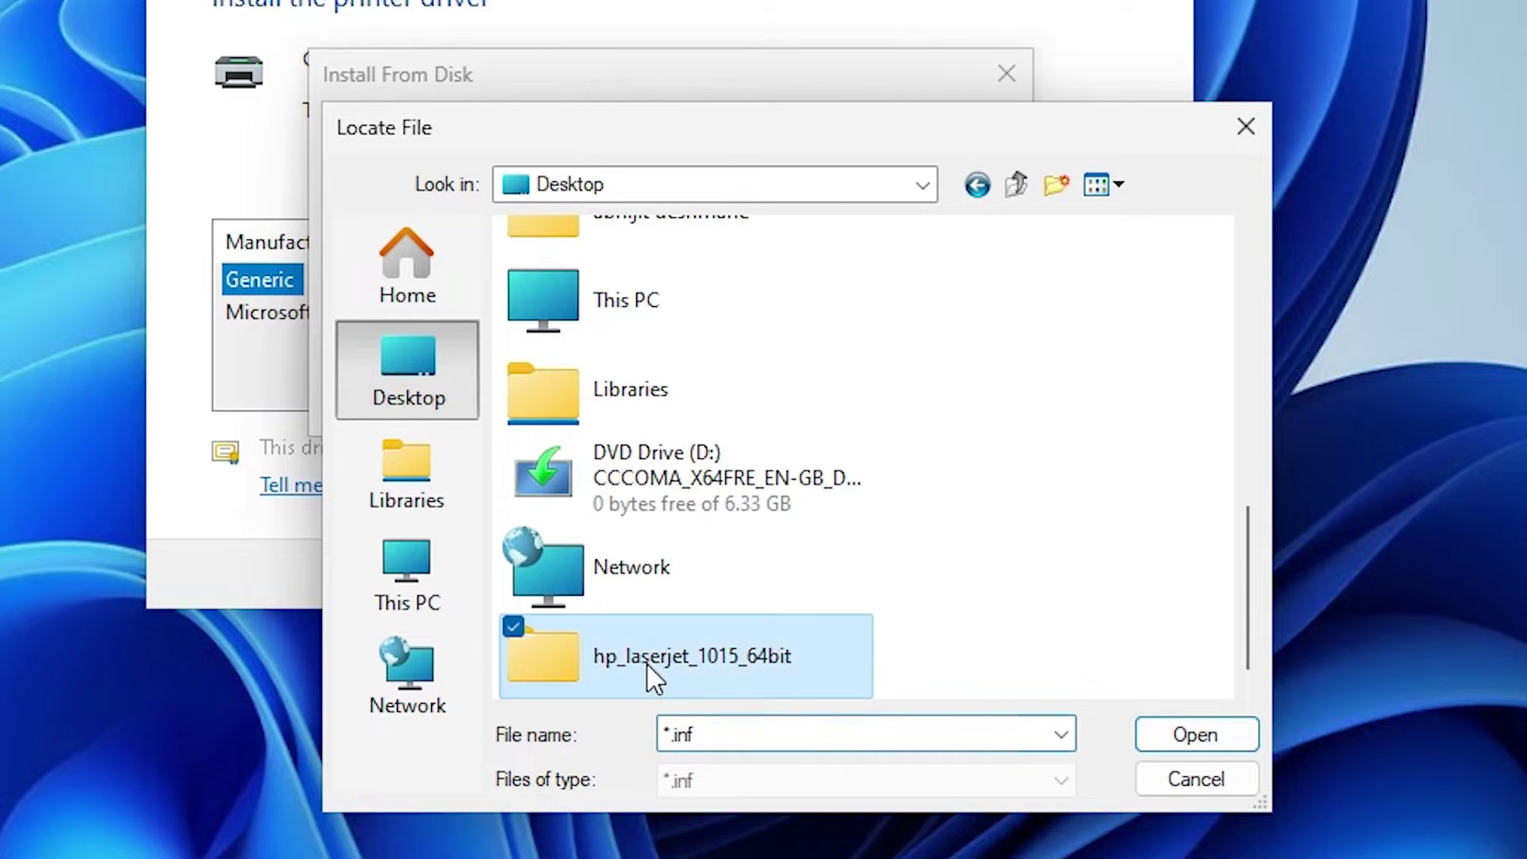
double_click(648, 676)
double_click(710, 275)
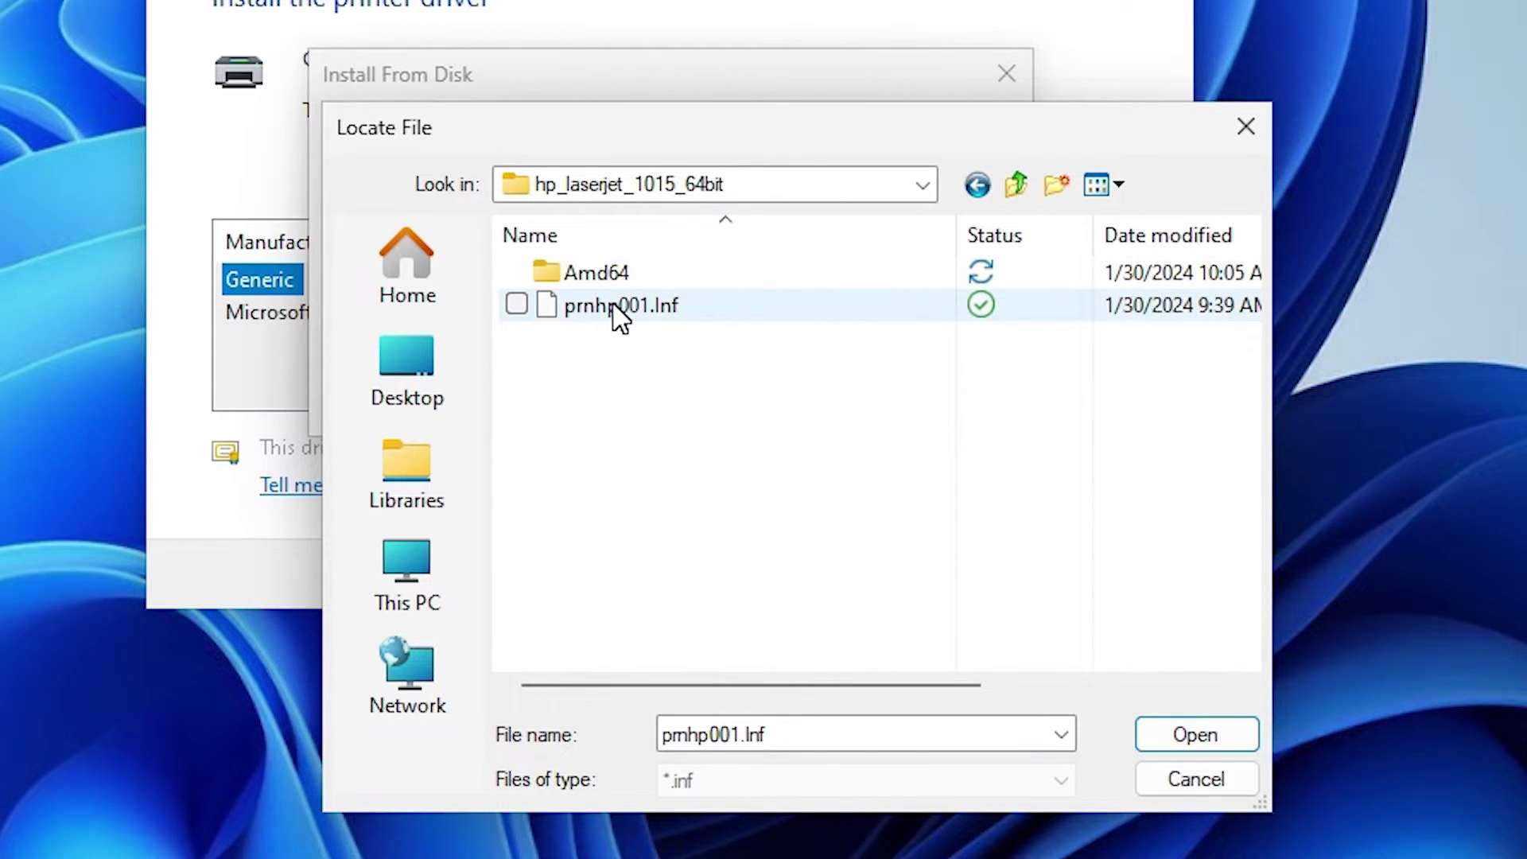
click(620, 314)
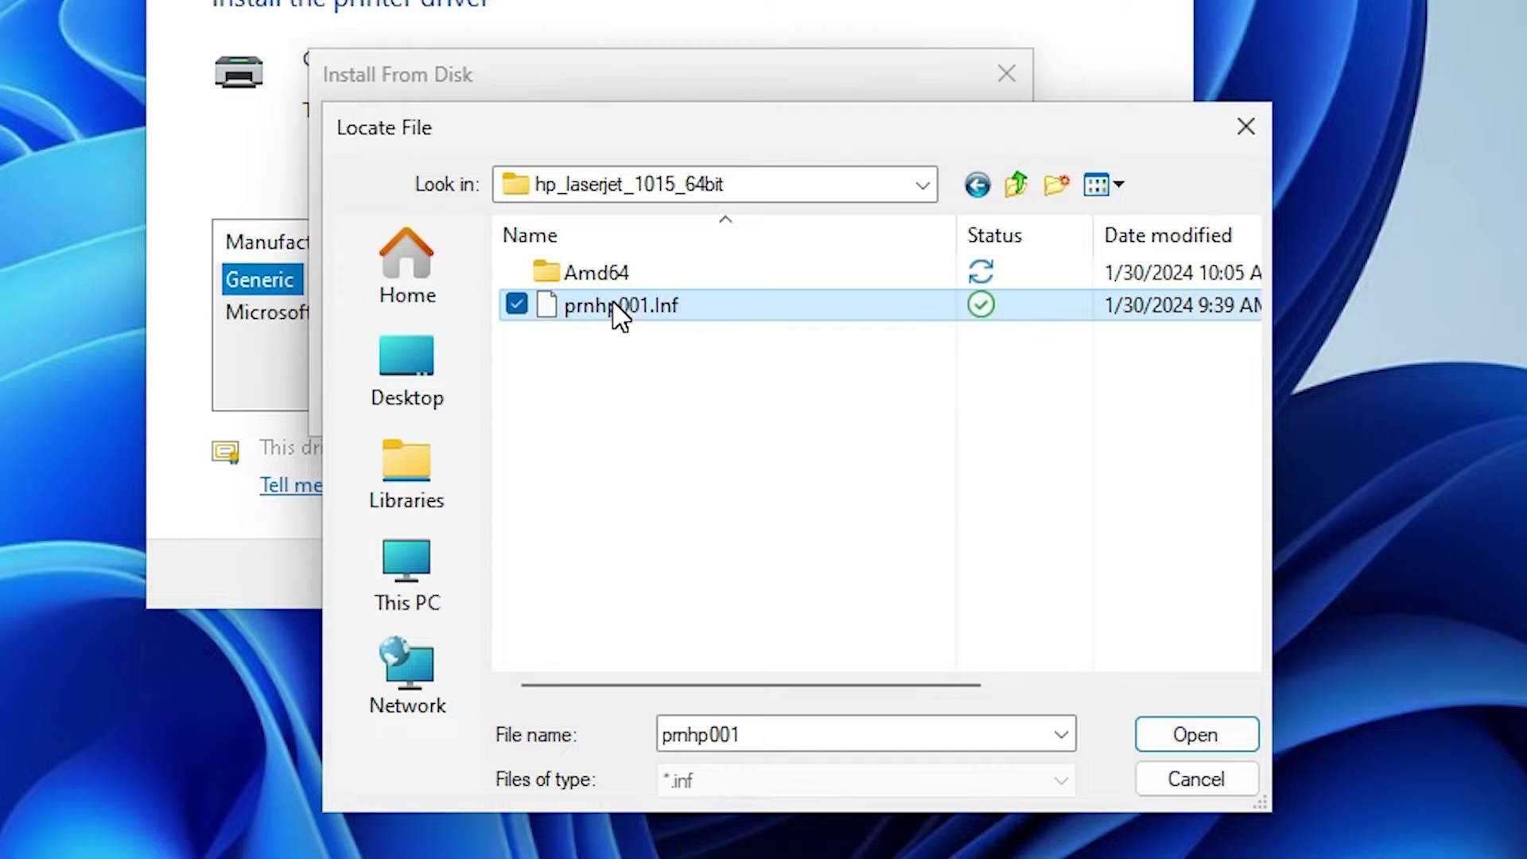
click(1248, 736)
click(954, 156)
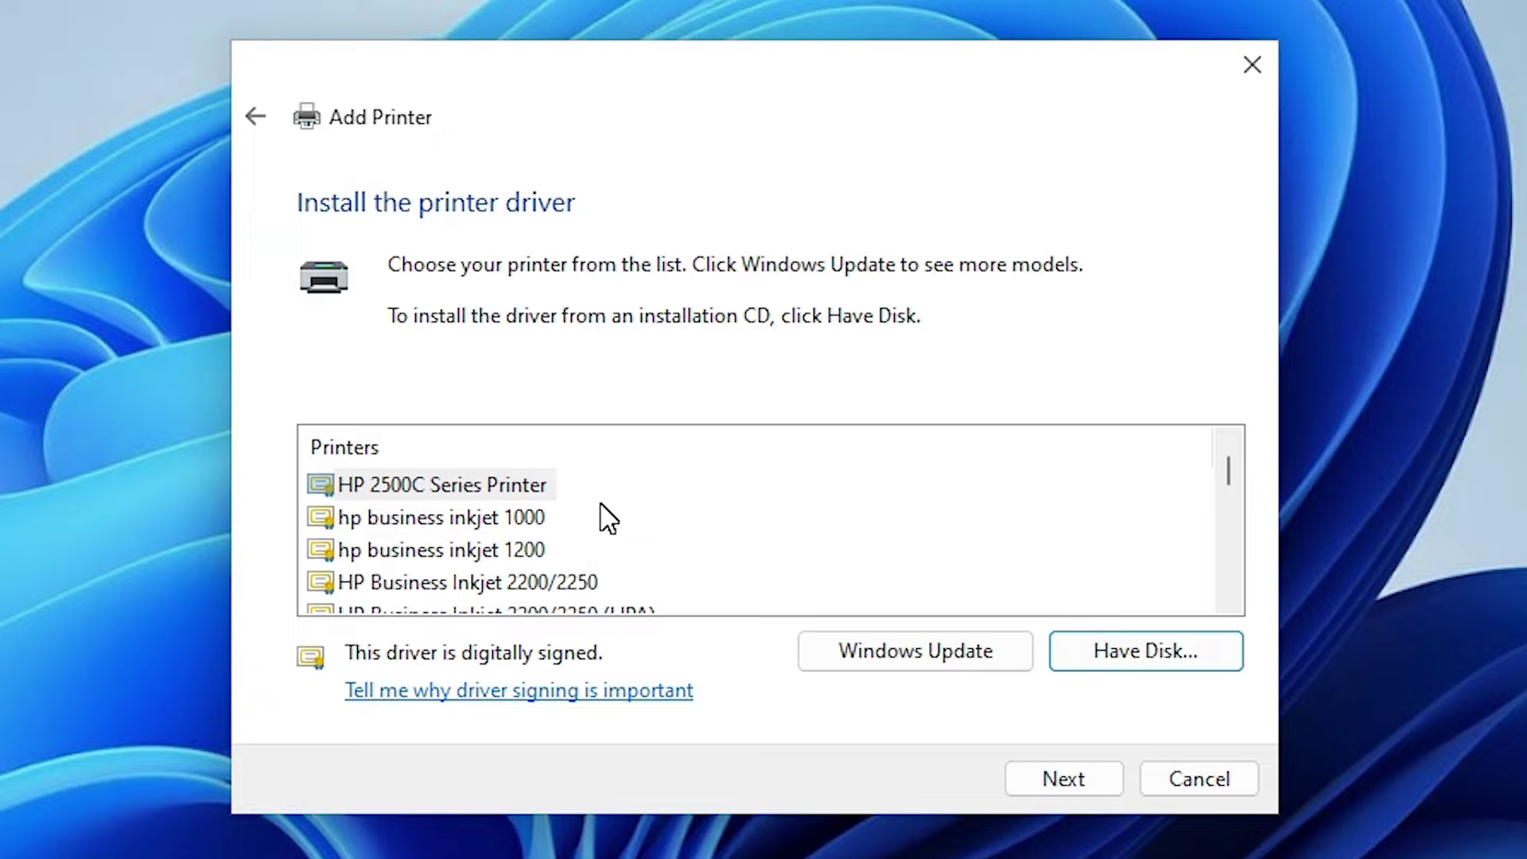
Step: Install the HP LaserJet 1015 driver from the printer list, keeping the suggested printer name
scroll(564, 529, down, 10)
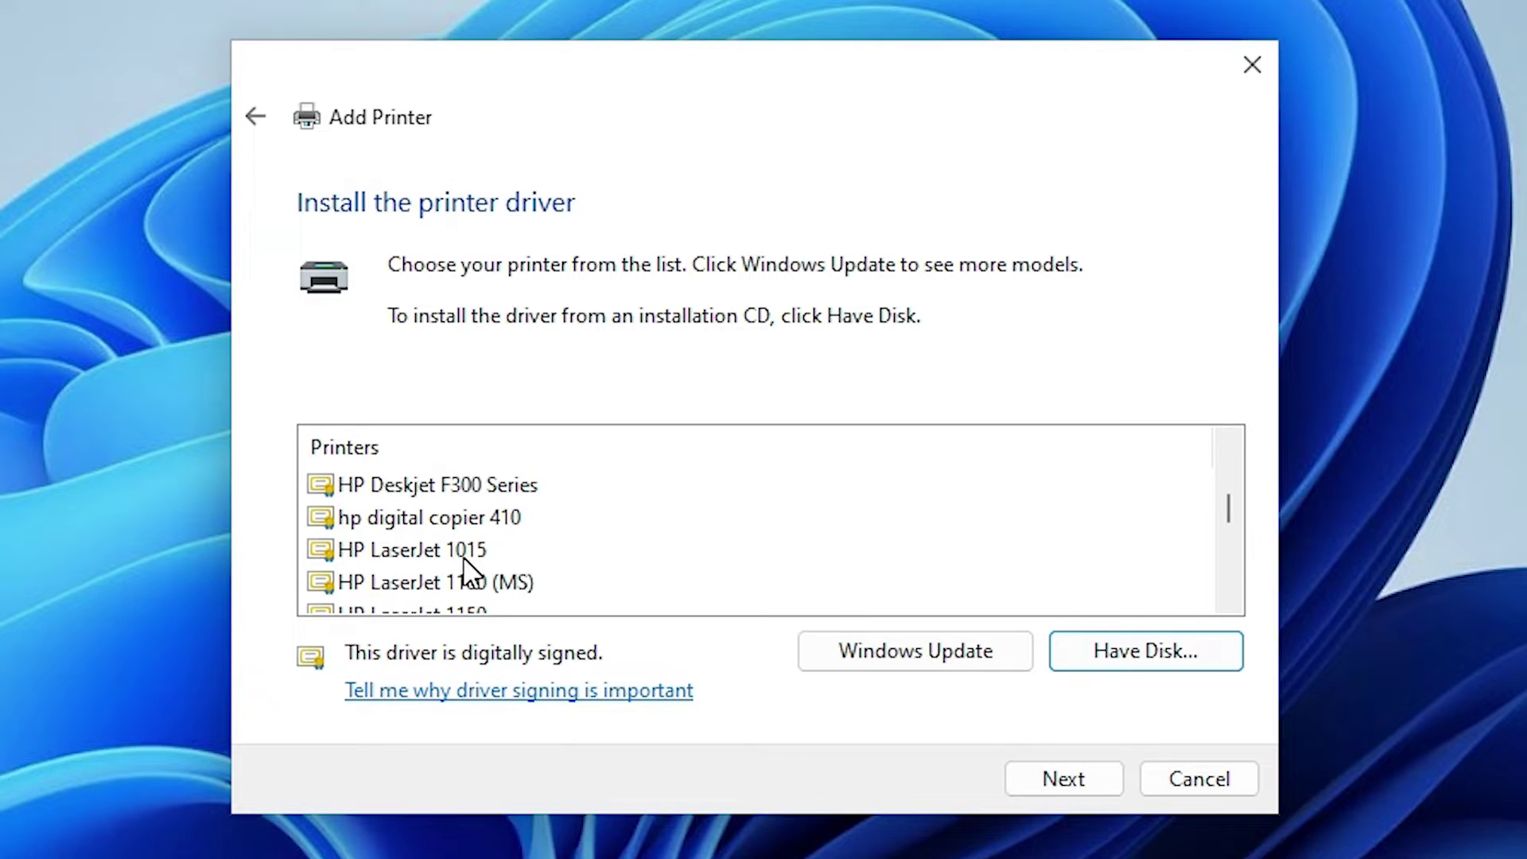
click(417, 560)
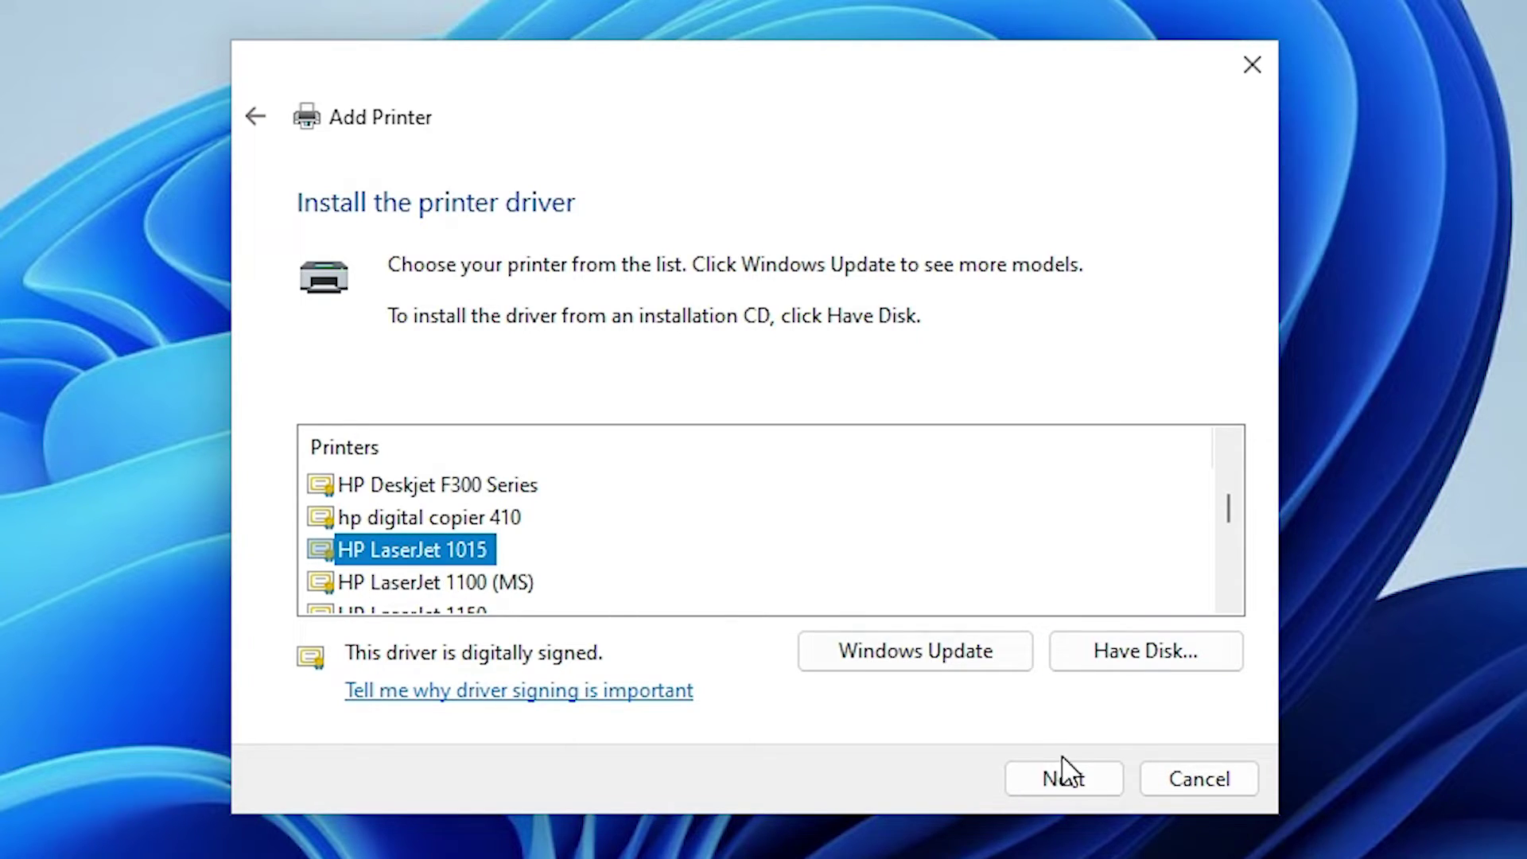
click(1070, 779)
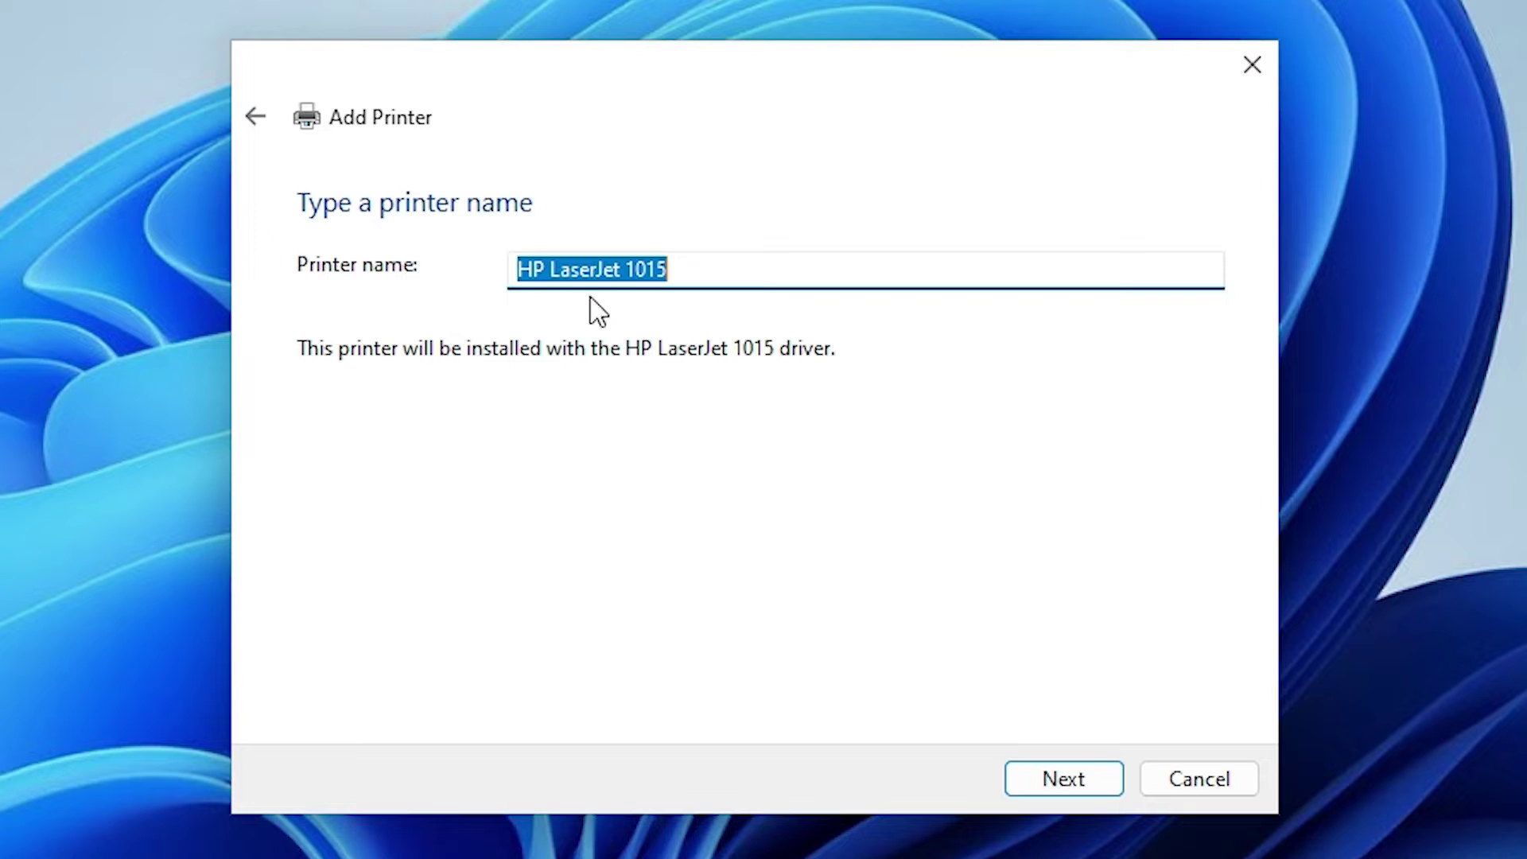
click(1048, 781)
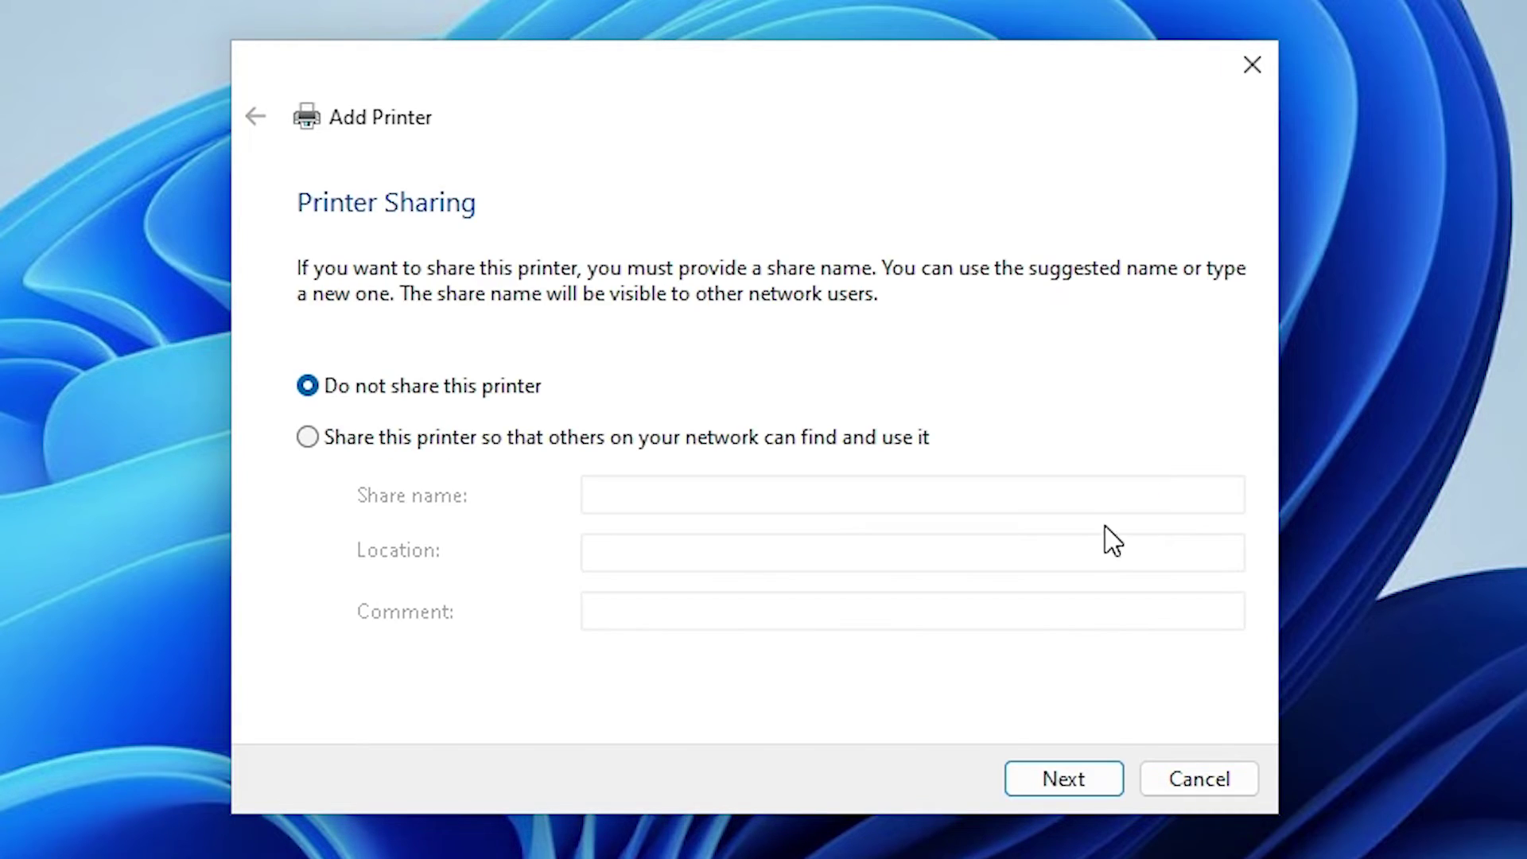
Step: Choose not to share the HP LaserJet 1015 on the network and continue past the printer sharing page
click(483, 442)
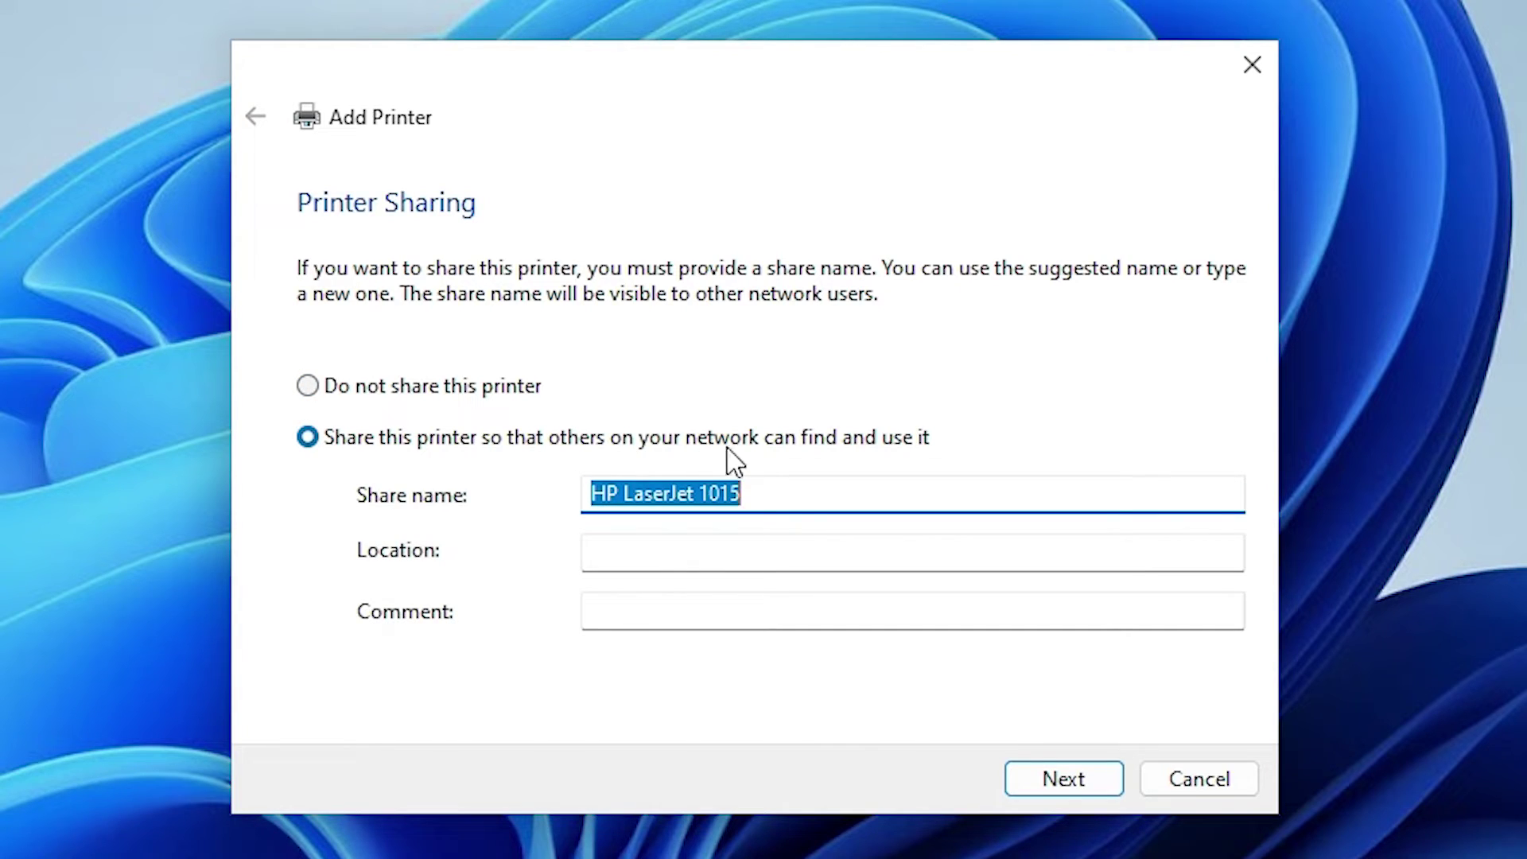
click(402, 390)
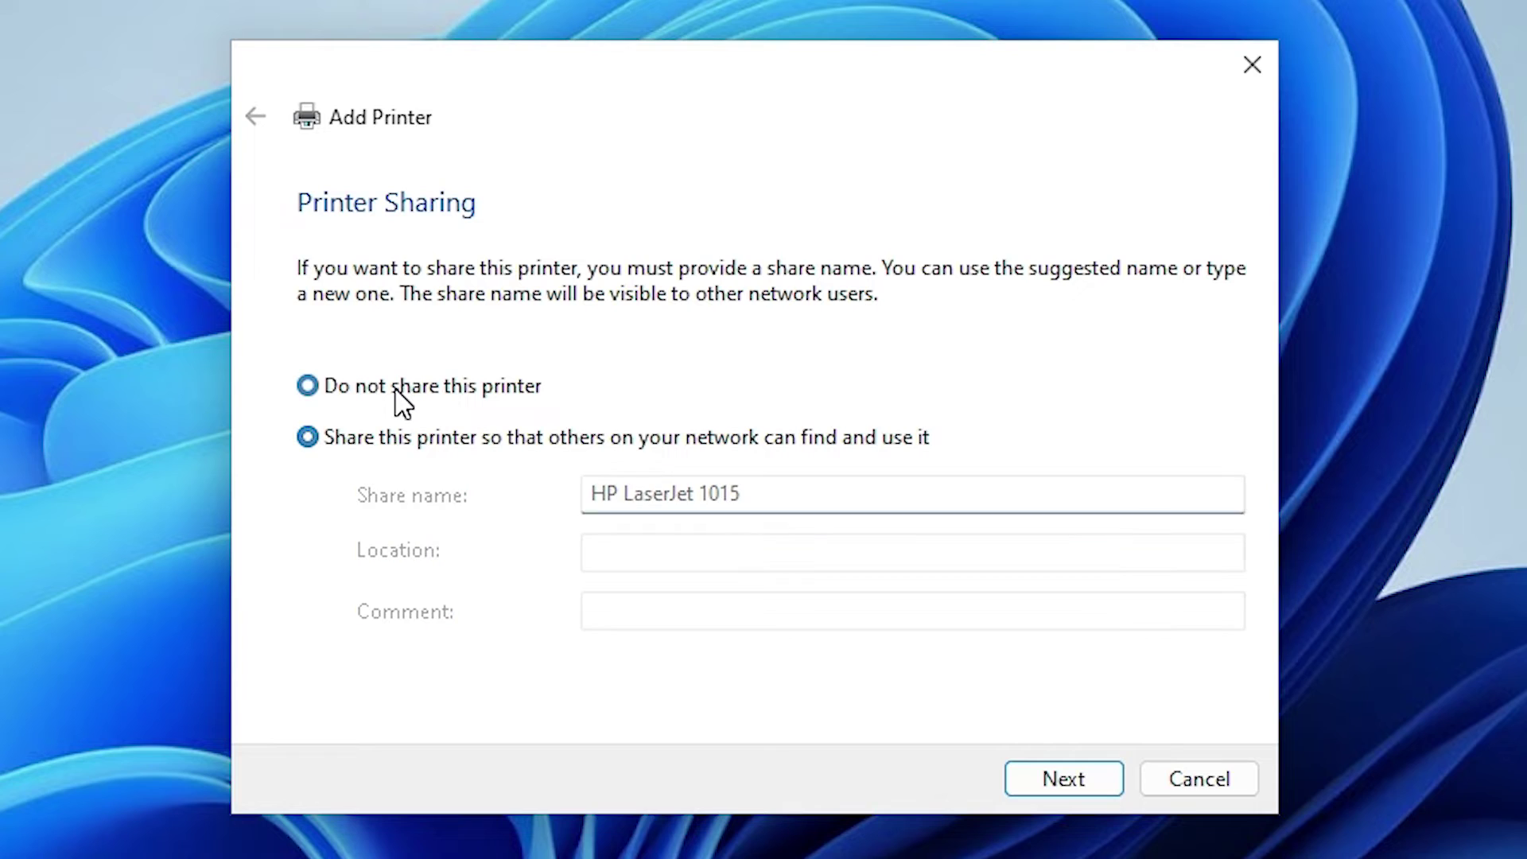
click(1046, 785)
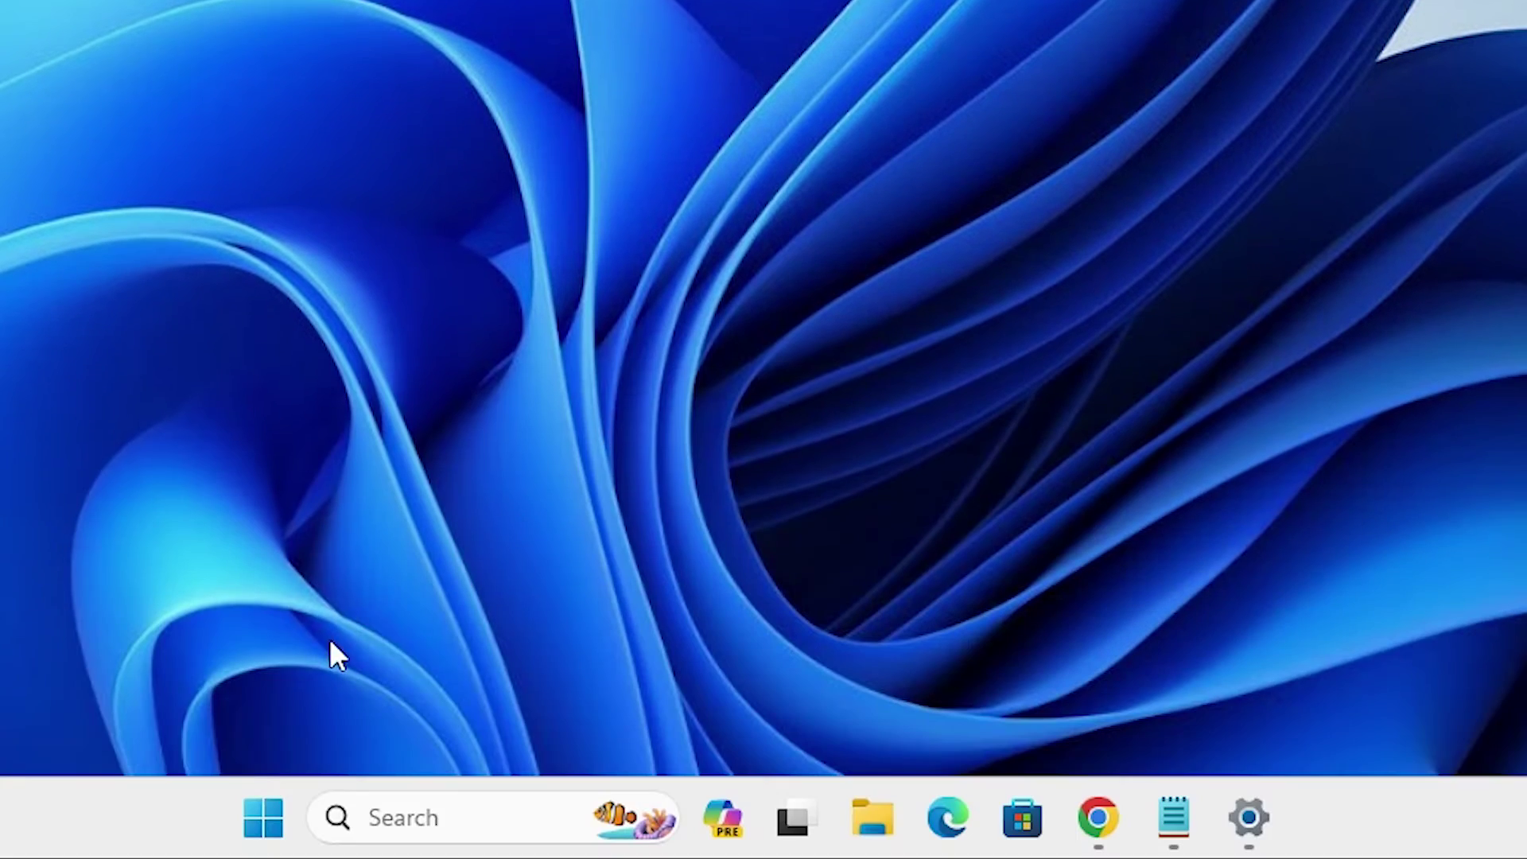
Step: Restart the computer after the printer driver installation
click(270, 829)
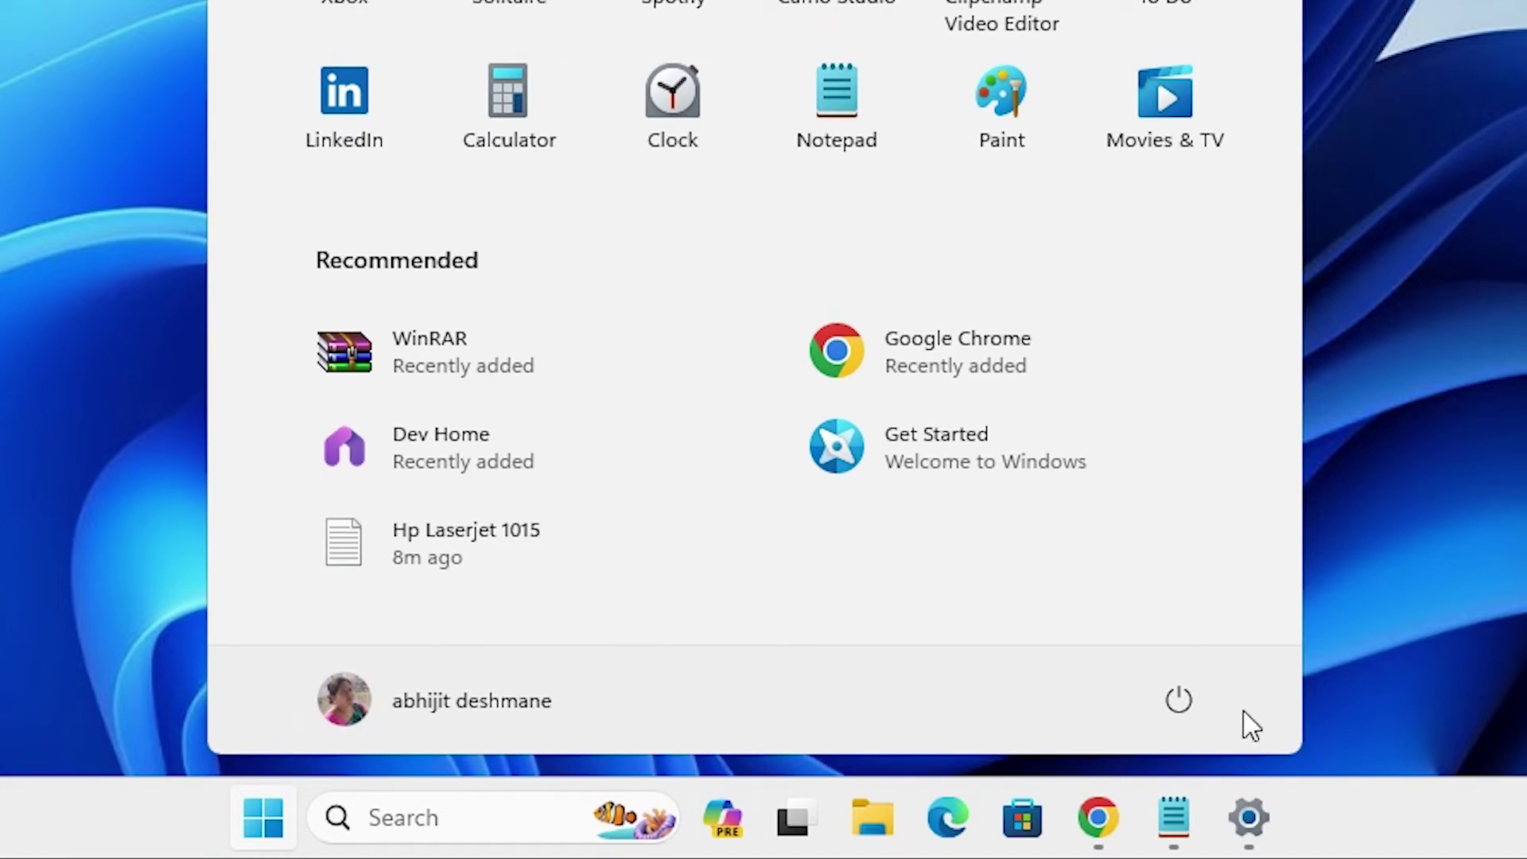
click(1180, 701)
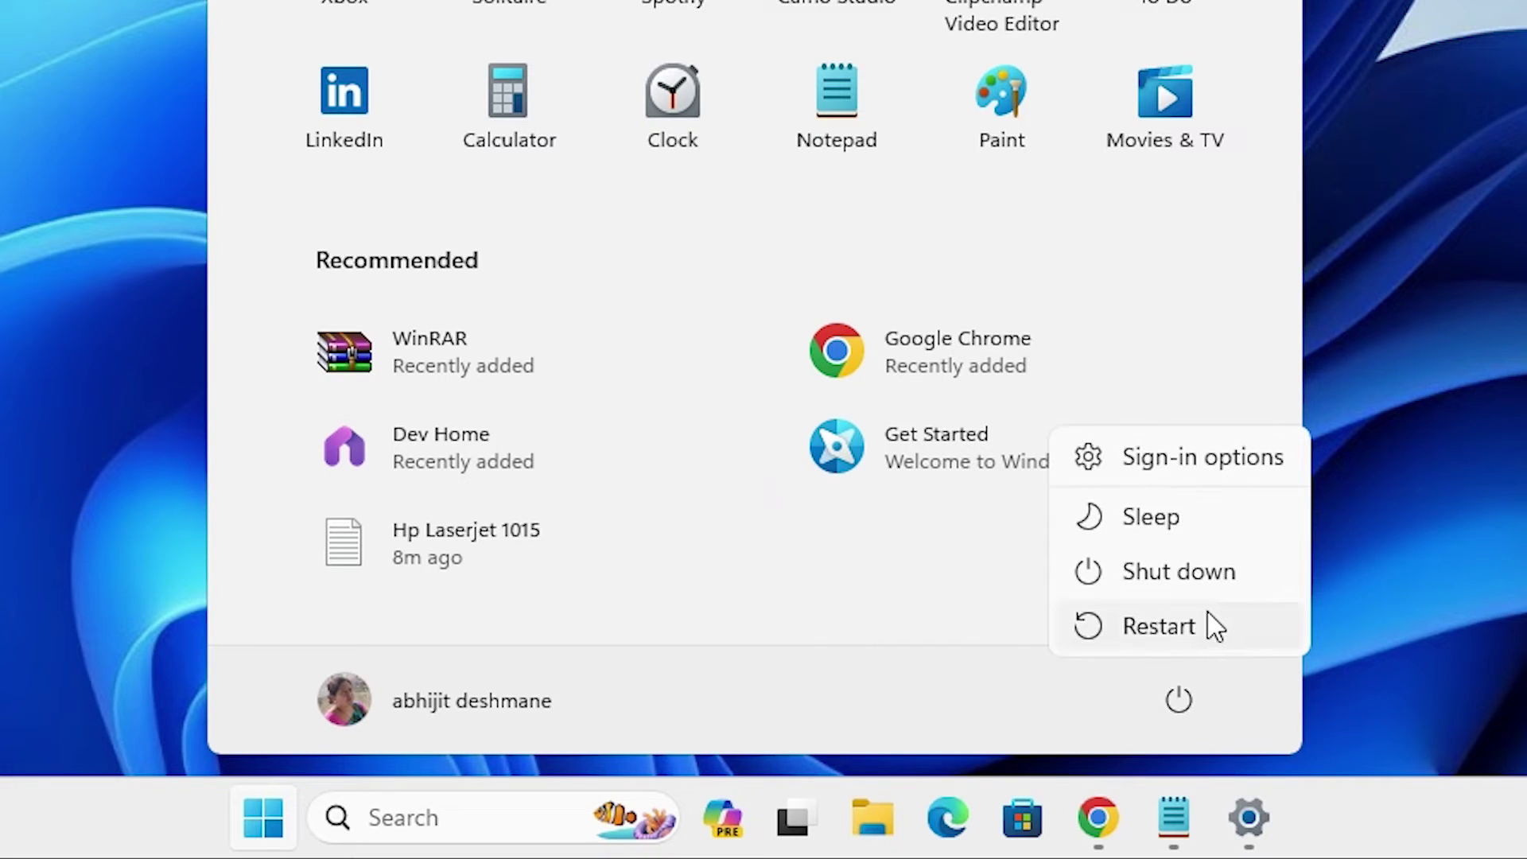
click(1192, 635)
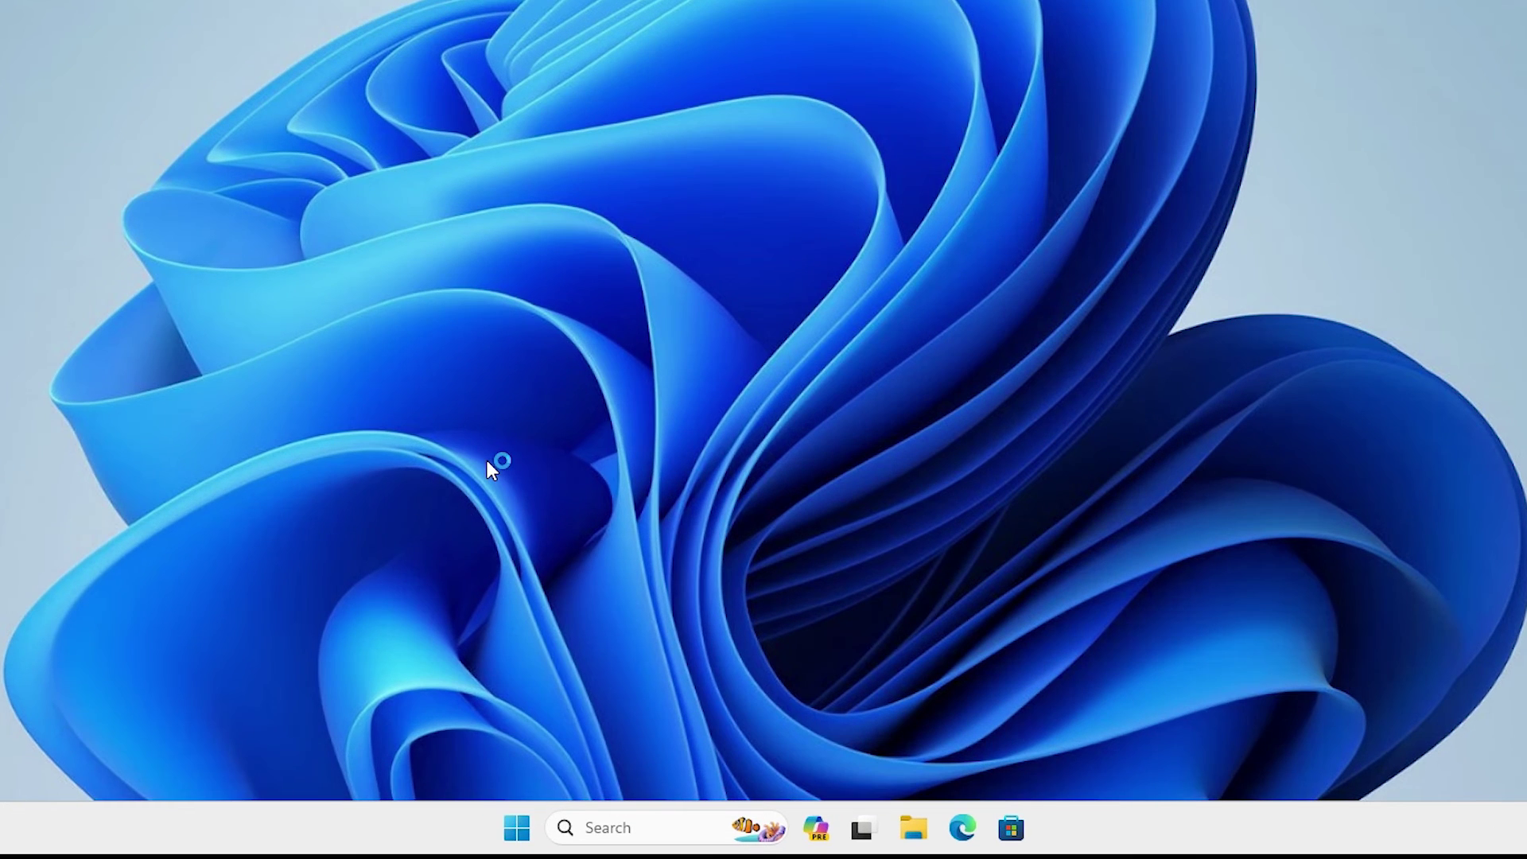
Step: Search Windows for the Printers & scanners settings and open them to check the list of installed printers
click(513, 830)
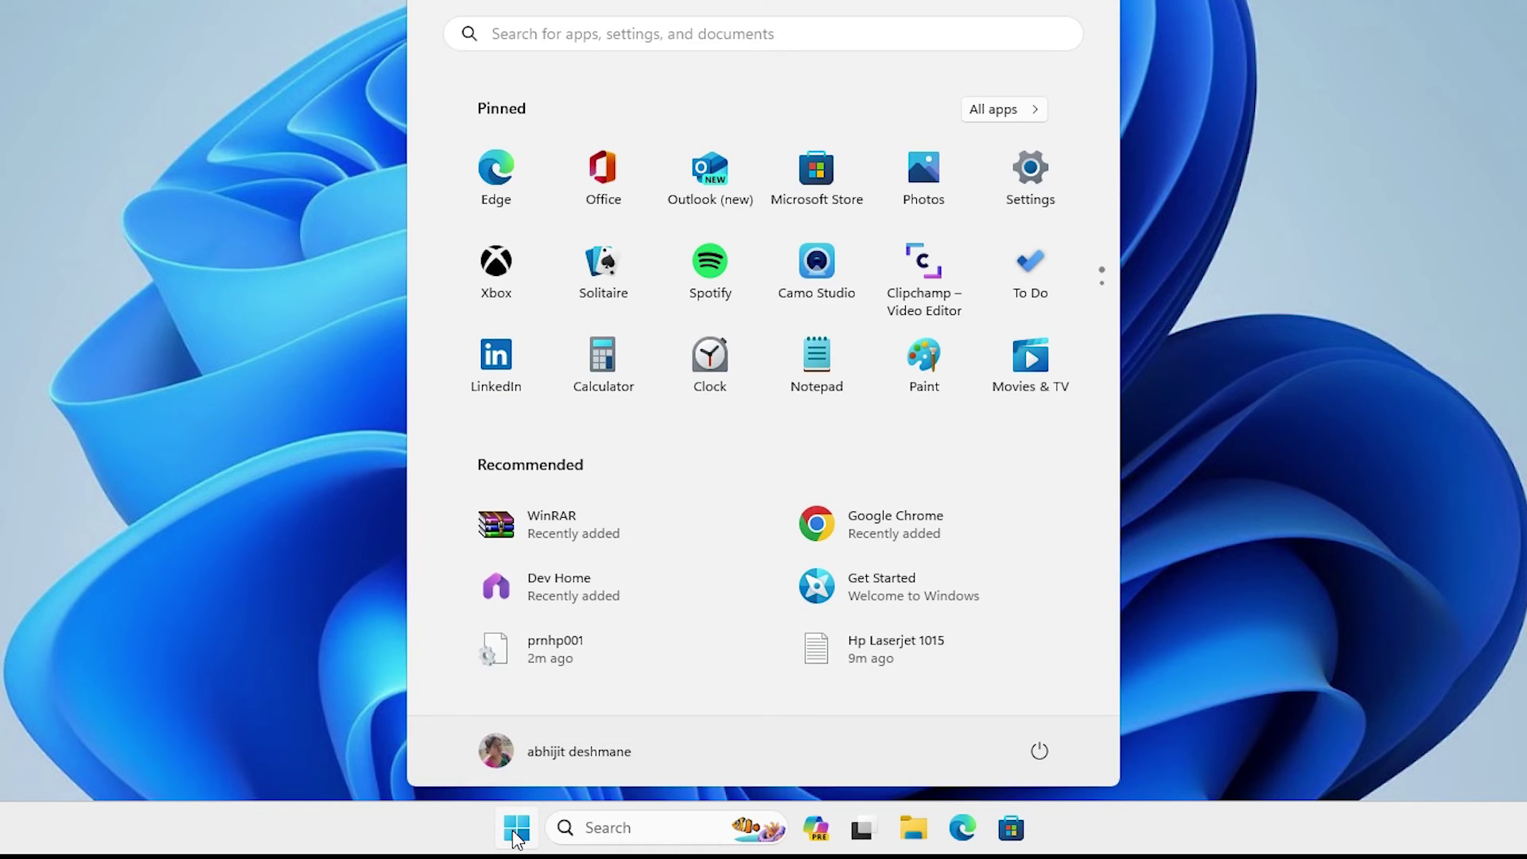
text(pr)
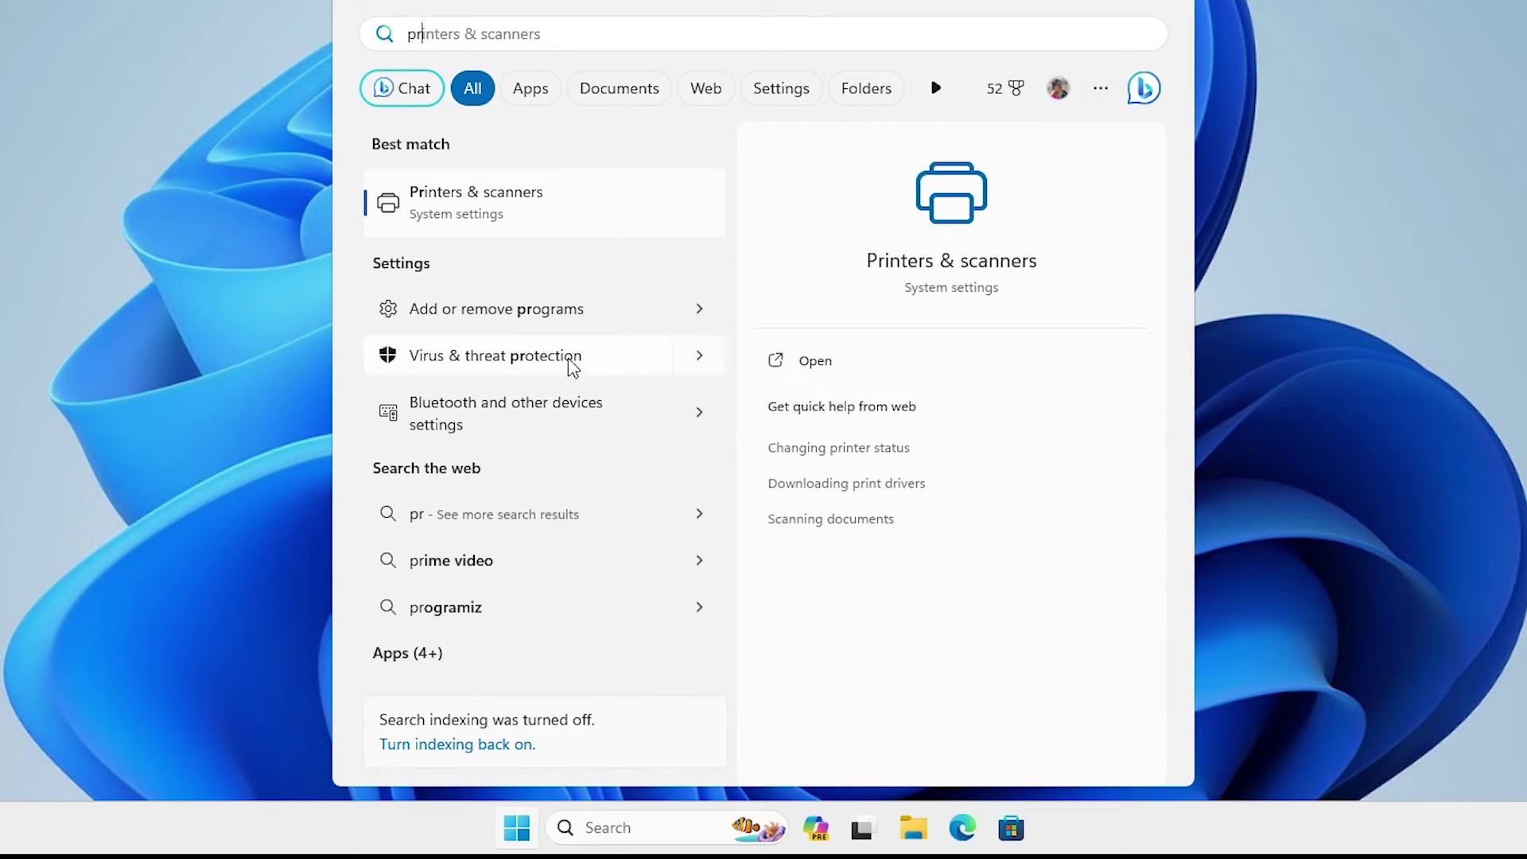
click(532, 231)
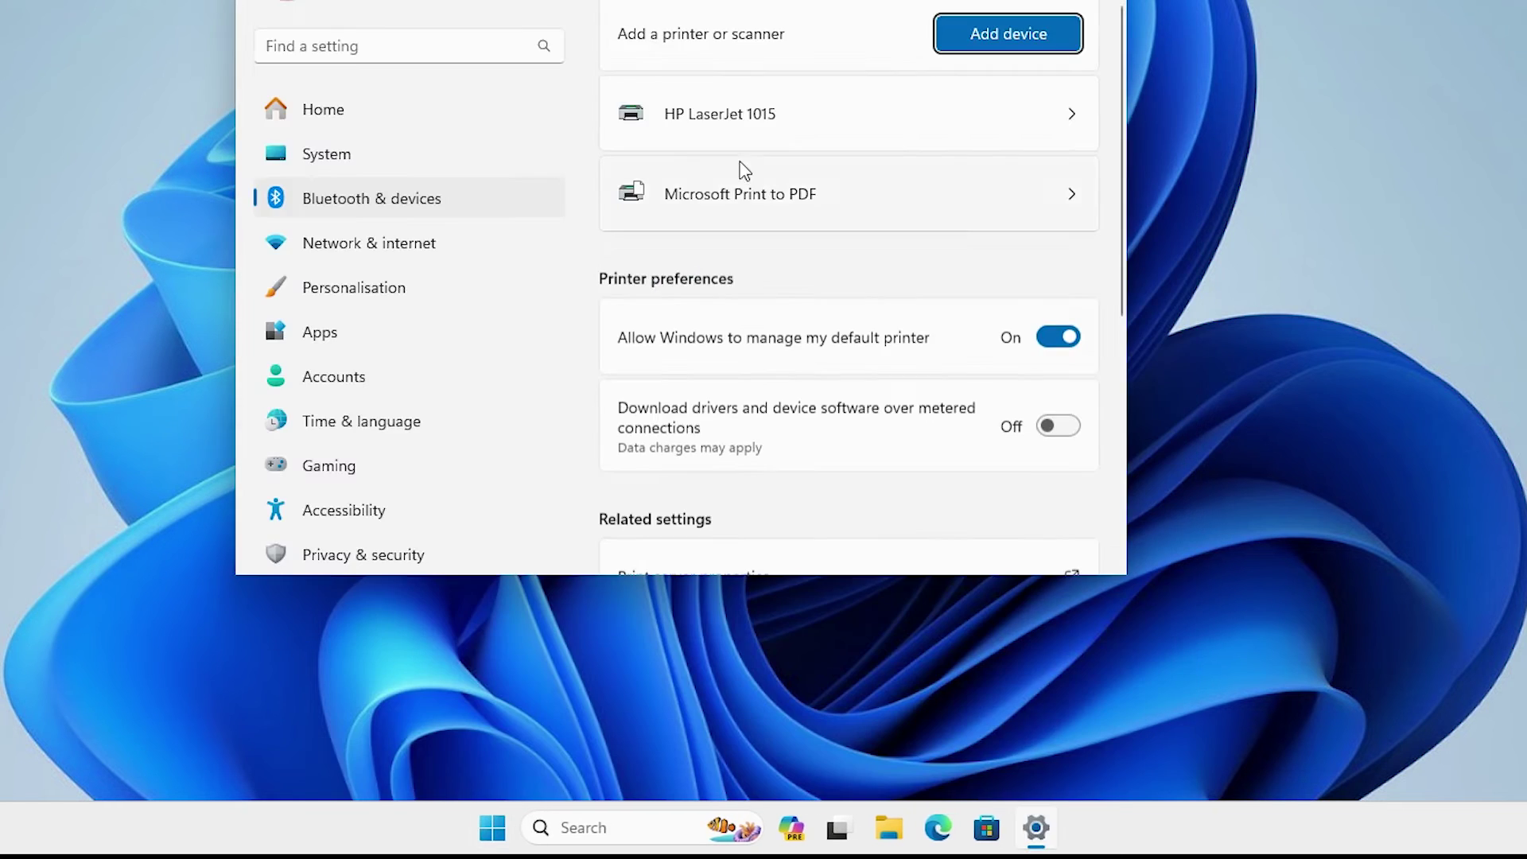